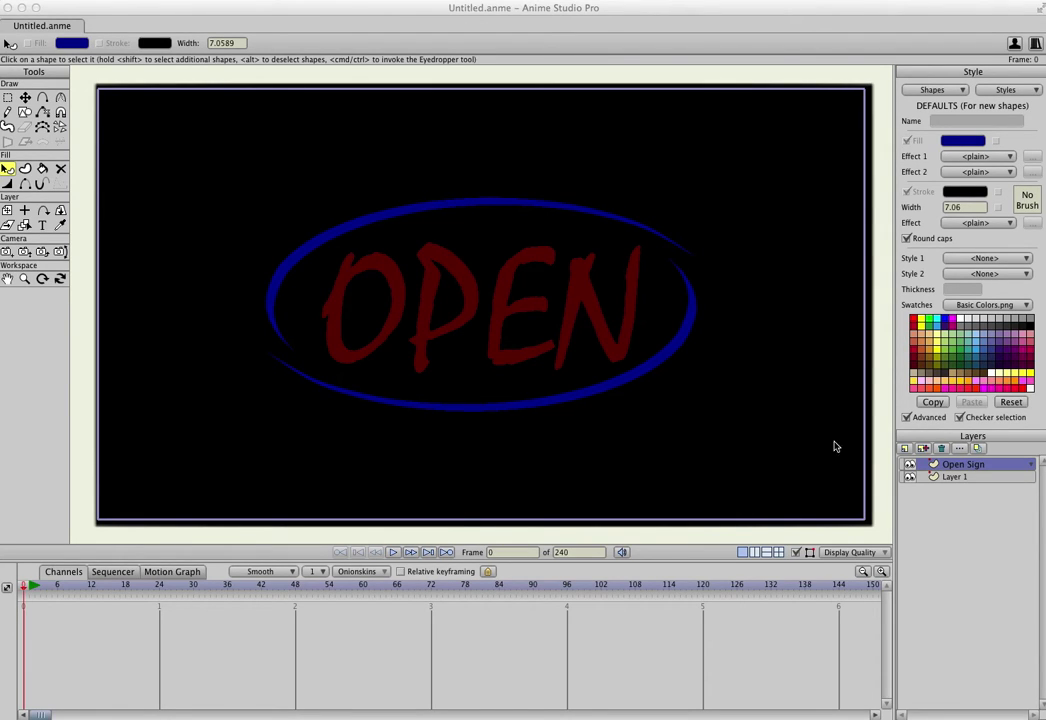
Rename the copied layer to 'light on' and hide the original Open Sign layer
left_click(923, 449)
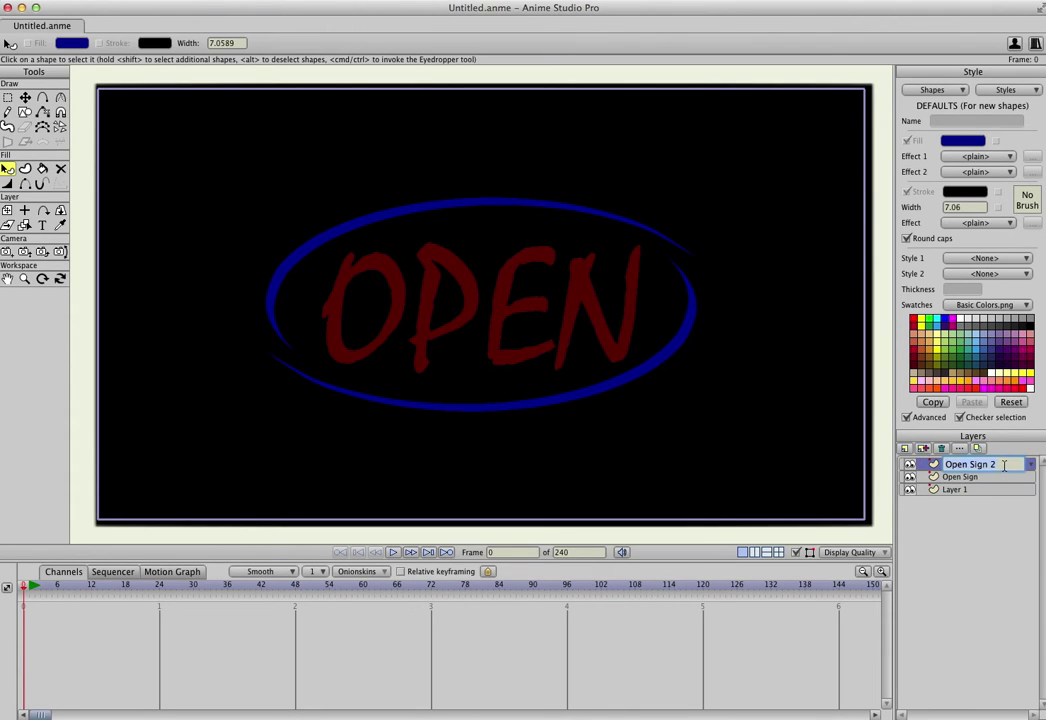
type("light on")
left_click(908, 478)
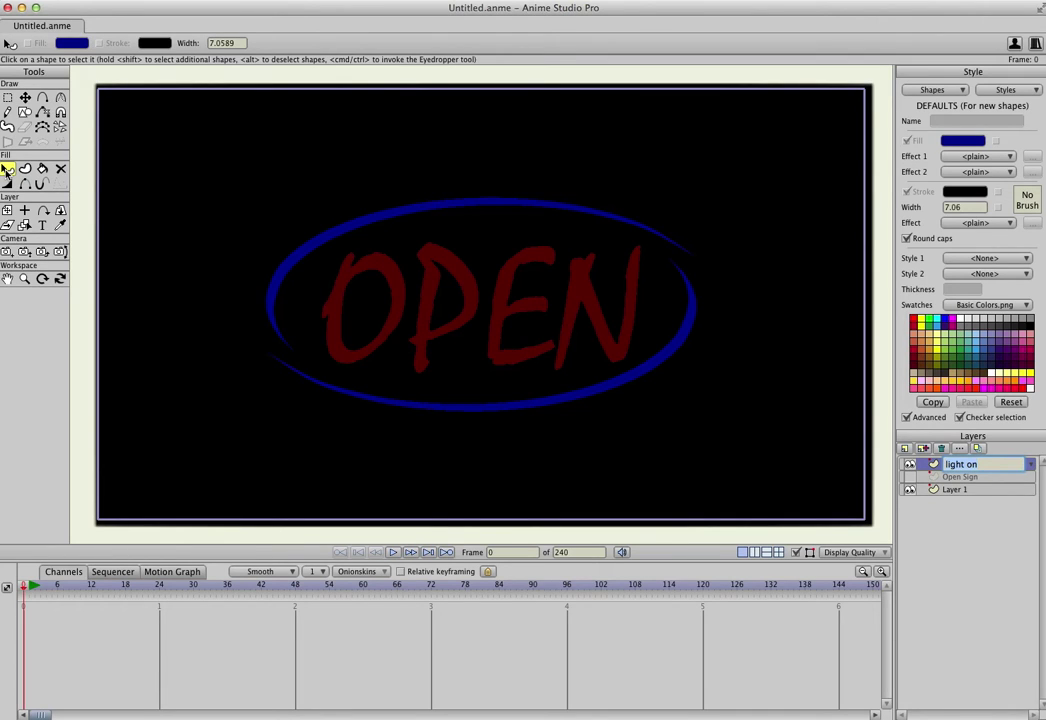
Select the ring around the lettering and set its fill to light blue 6A6AF0
left_click(325, 246)
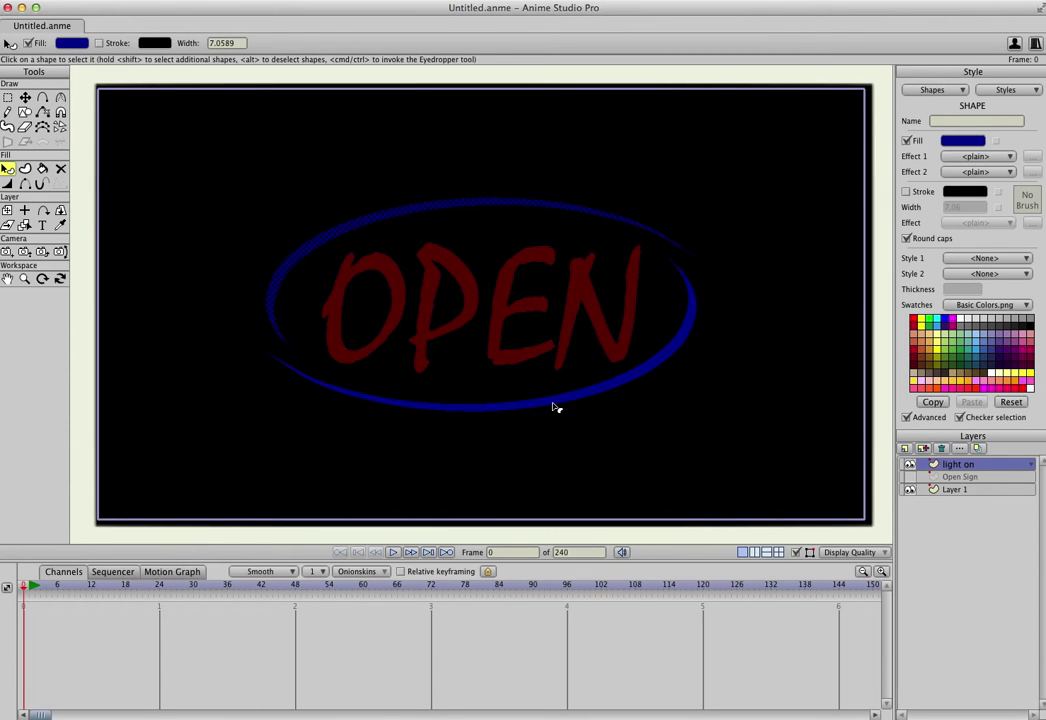
left_click(967, 144)
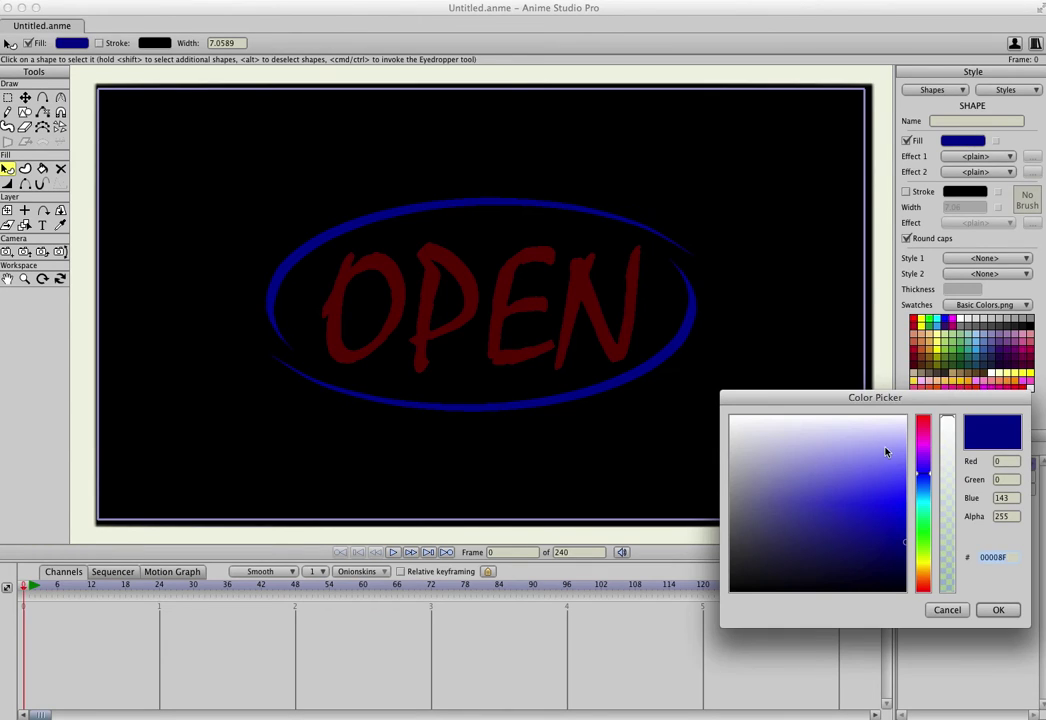
left_click(873, 476)
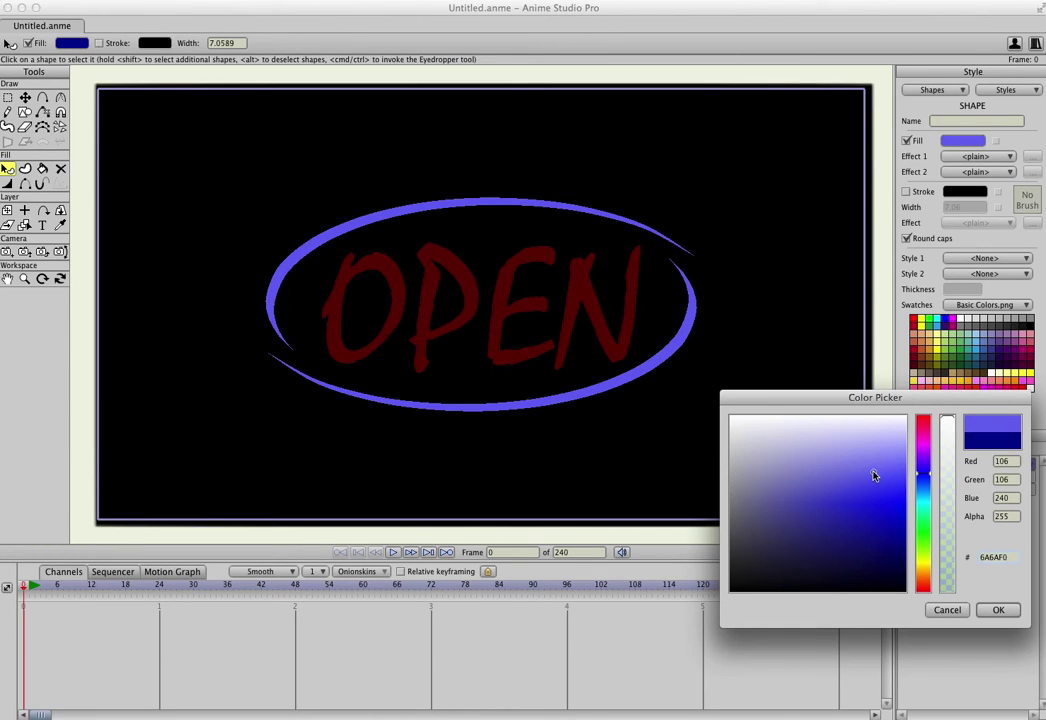
left_click(998, 613)
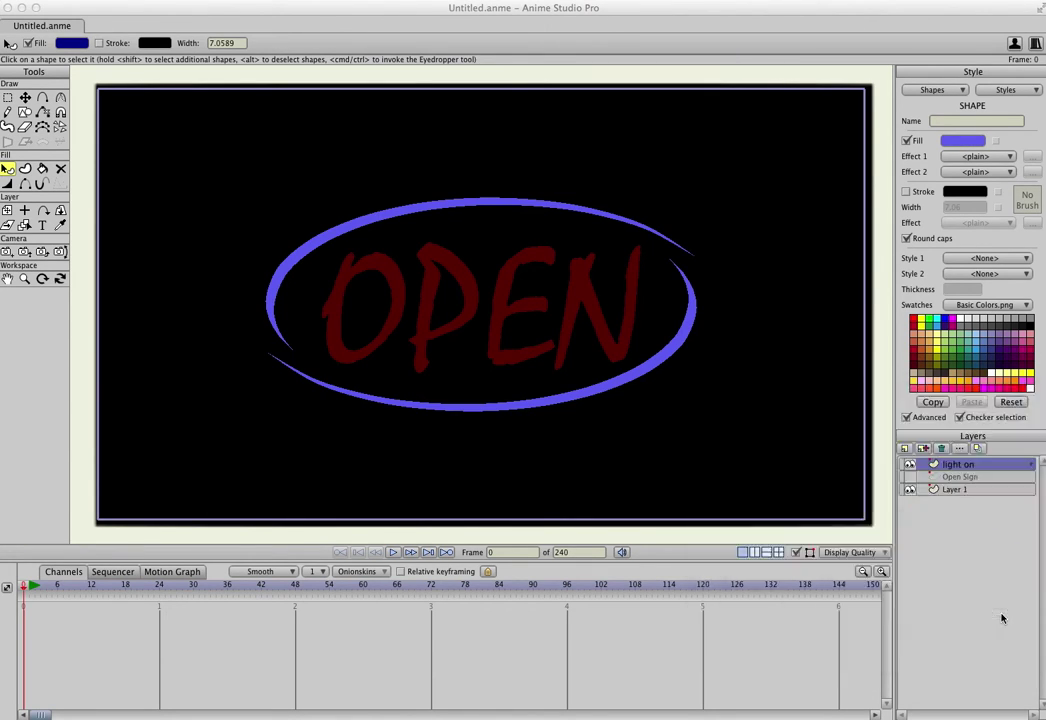
Apply a Soft Edge fill effect to the ring with blur radius 11.8519
left_click(976, 157)
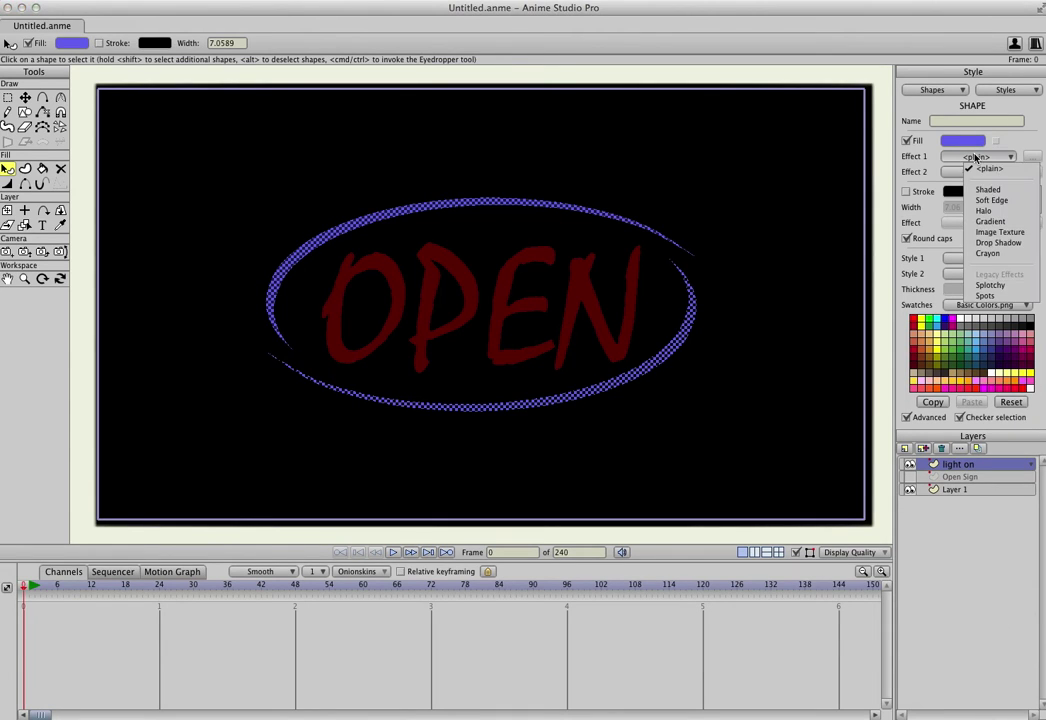
left_click(992, 202)
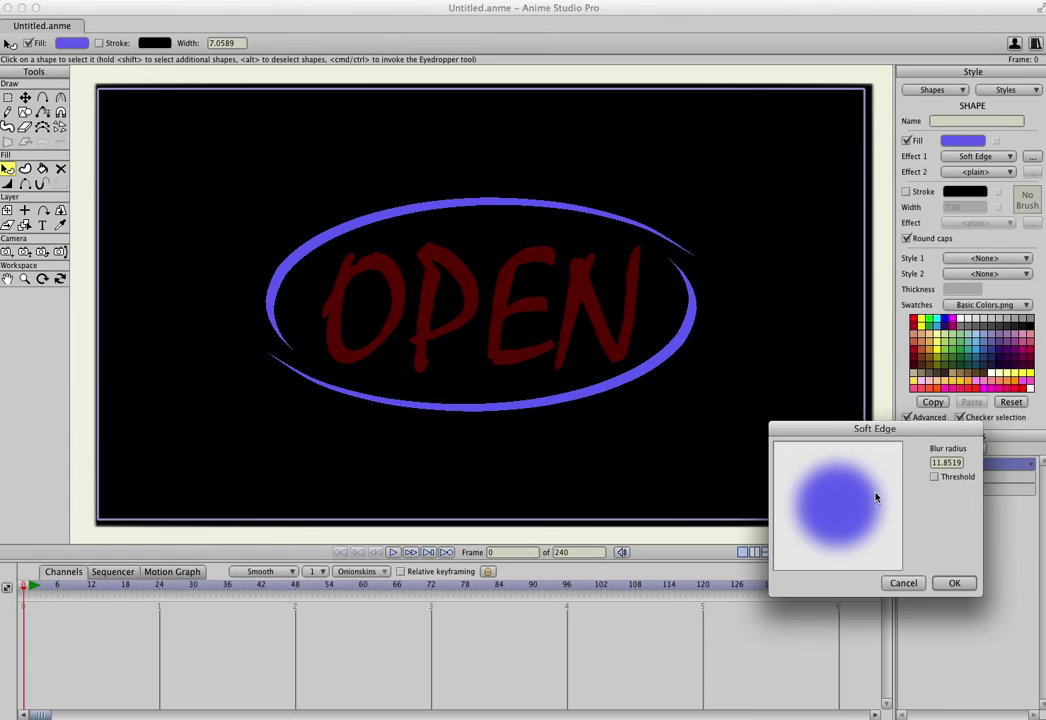
left_click(954, 584)
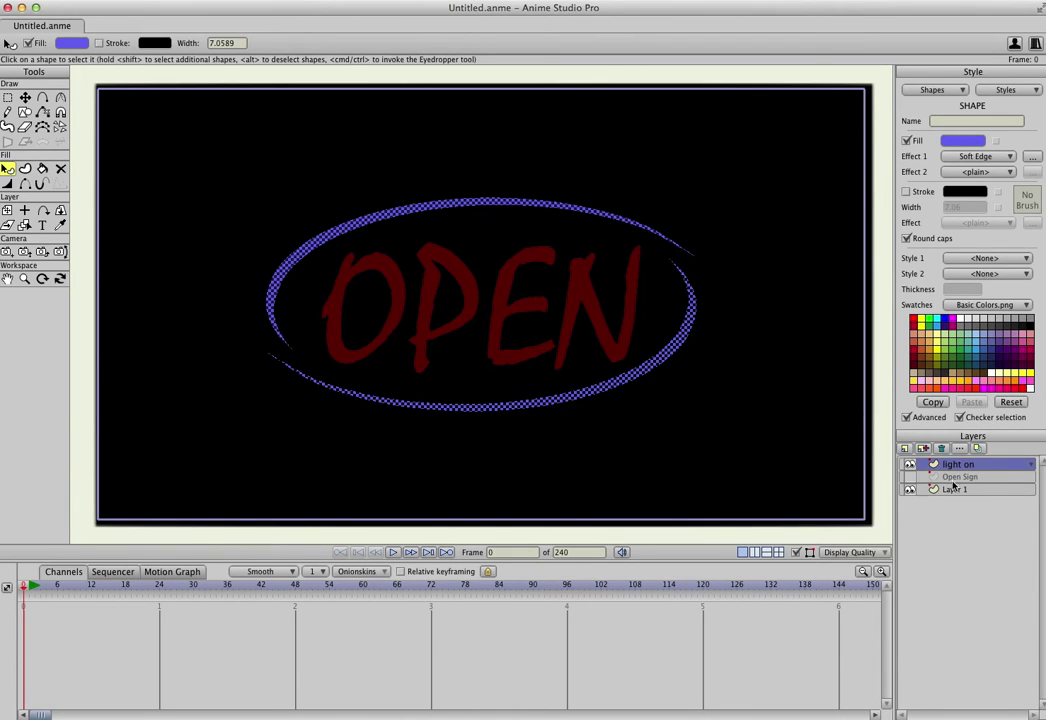
Select the letters O, P, E and N and fill them pink, F05863
left_click(336, 316)
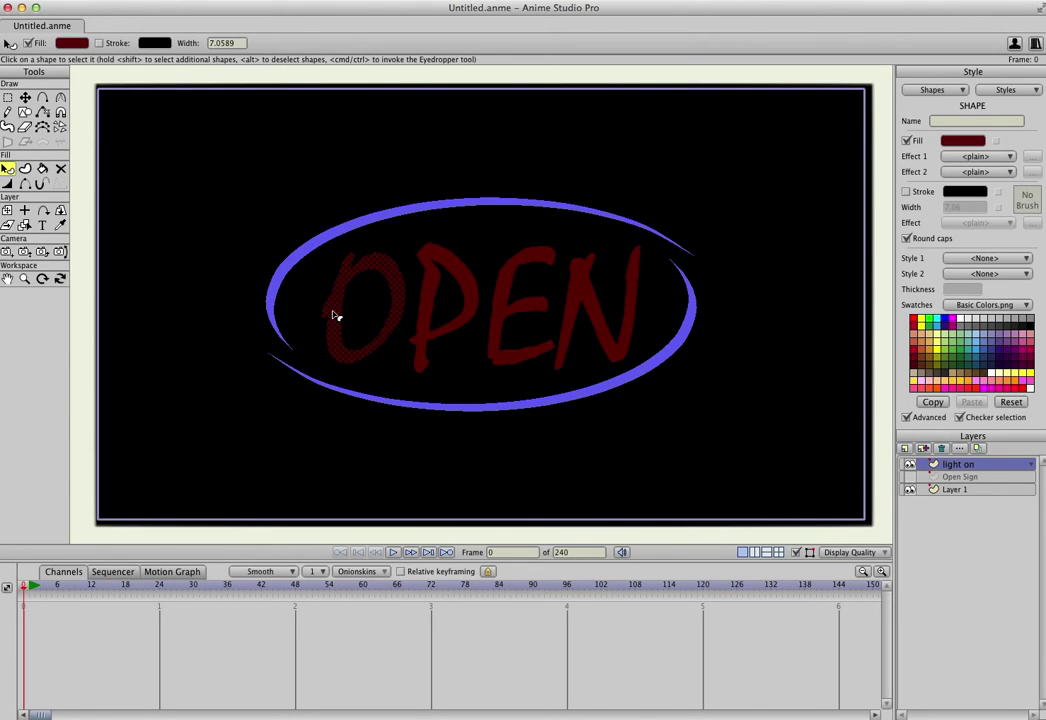
left_click(436, 286, "shift")
left_click(497, 292, "shift")
left_click(576, 300, "shift")
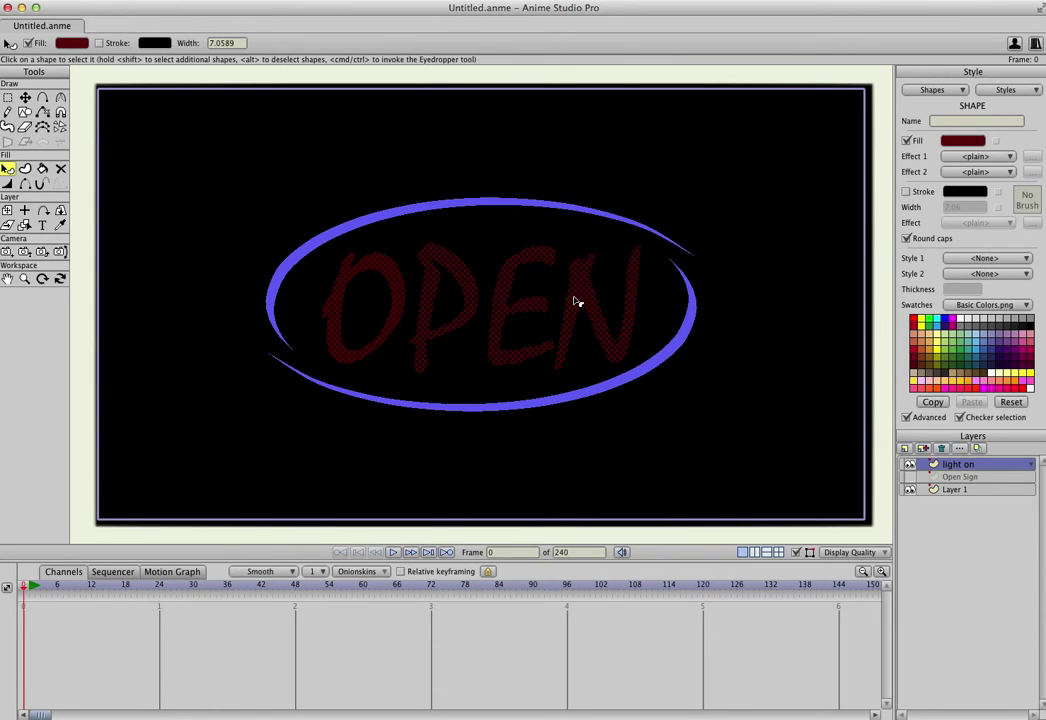
left_click(957, 141)
left_click(877, 481)
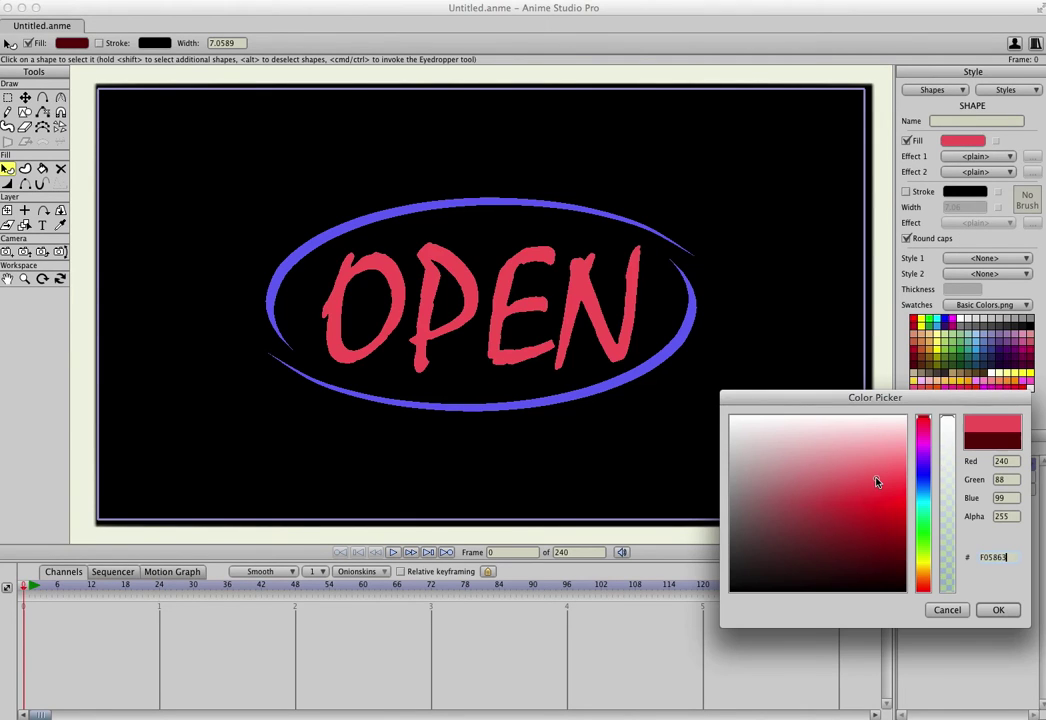
left_click(998, 611)
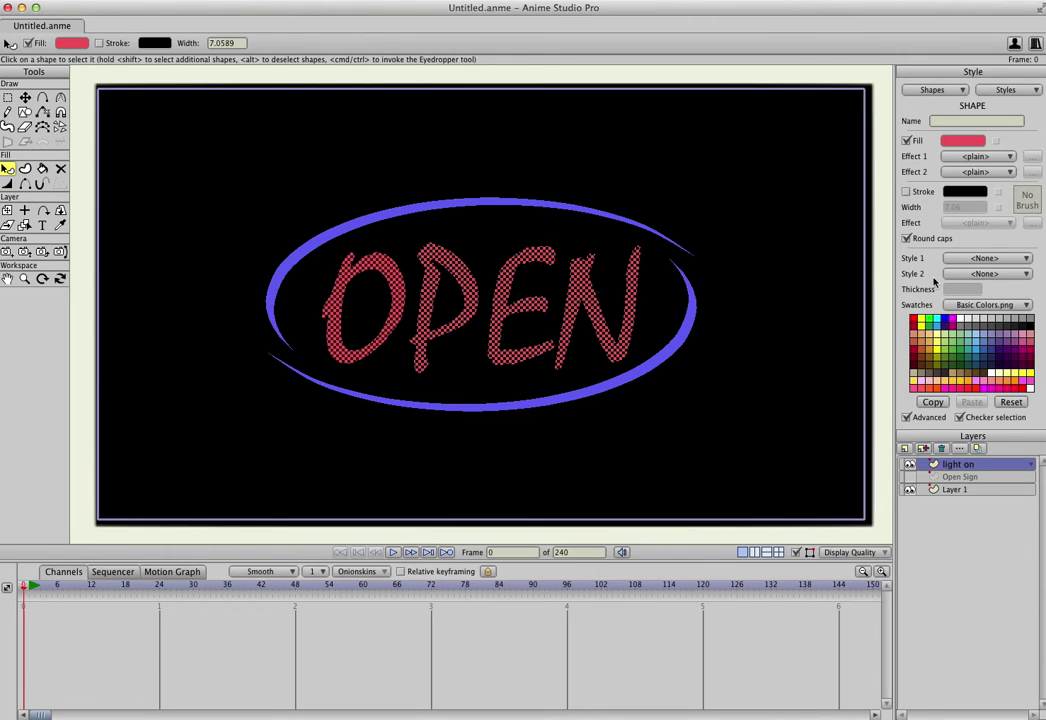
Give the OPEN letters a Soft Edge fill effect
left_click(969, 157)
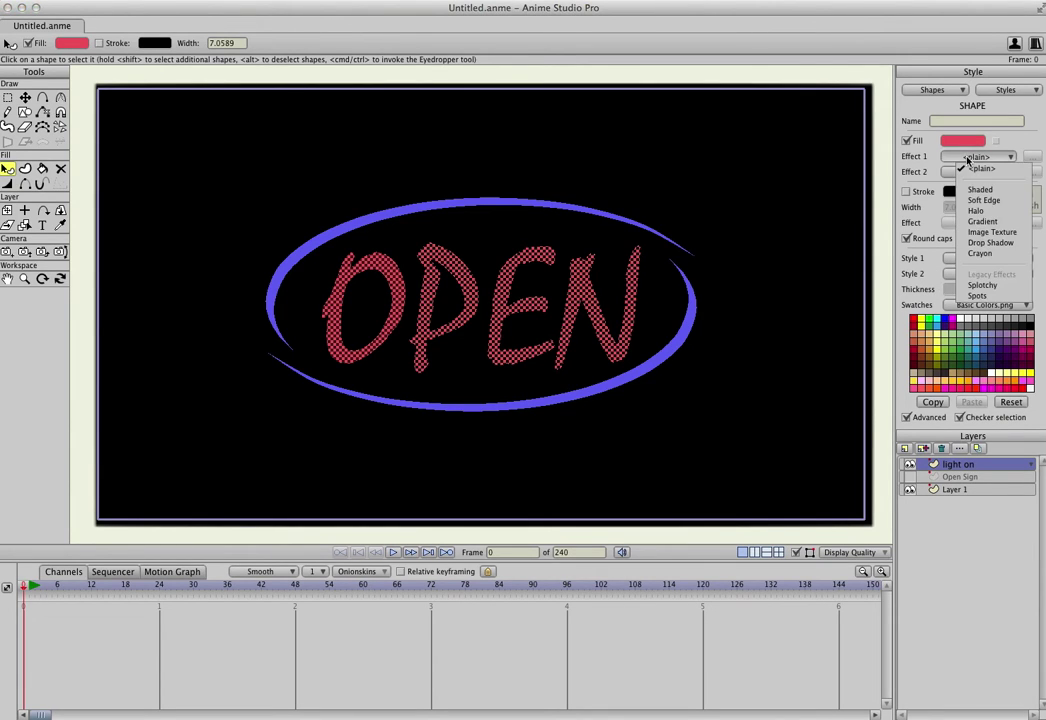
left_click(983, 200)
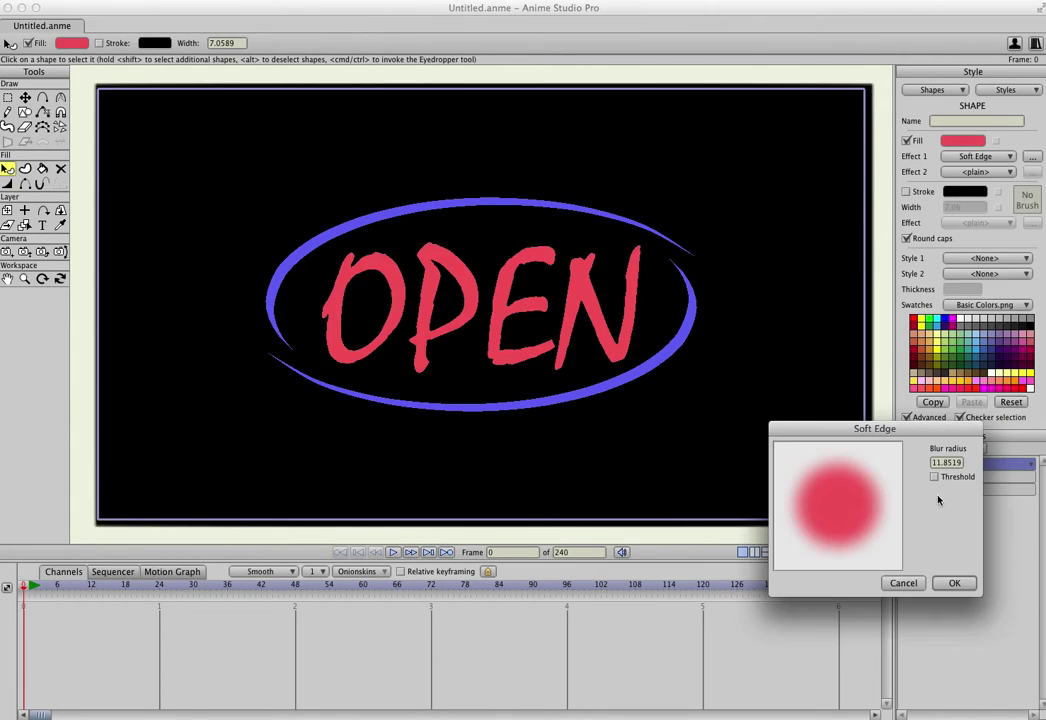
left_click(955, 583)
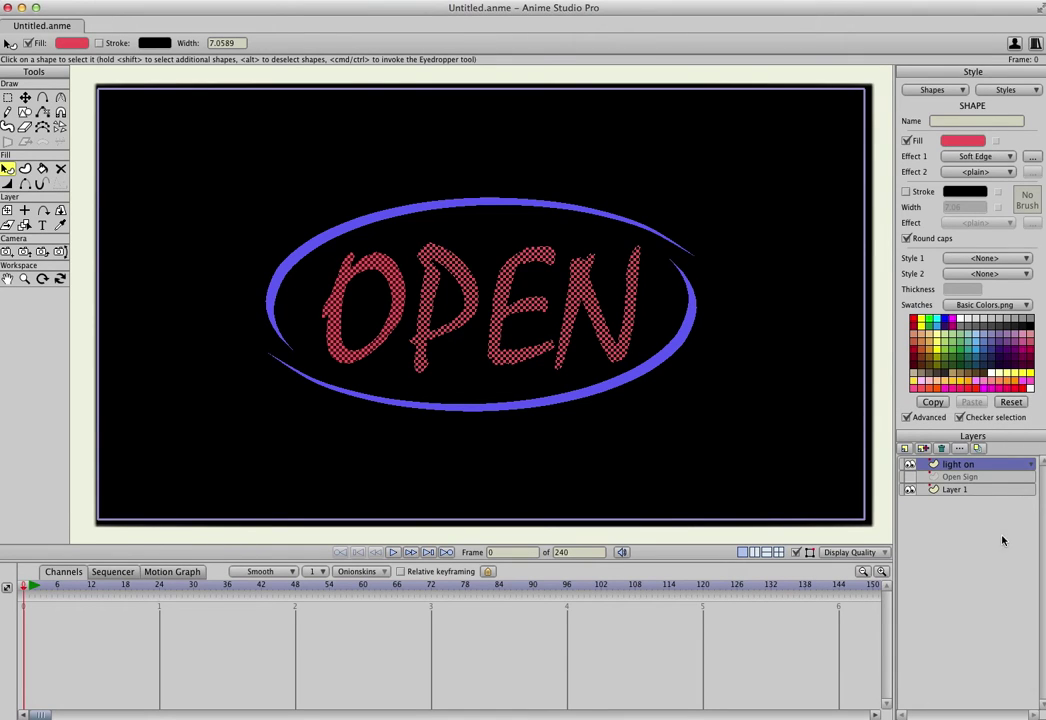
Set the light on layer's blending mode to additive in its layer settings
double_click(995, 468)
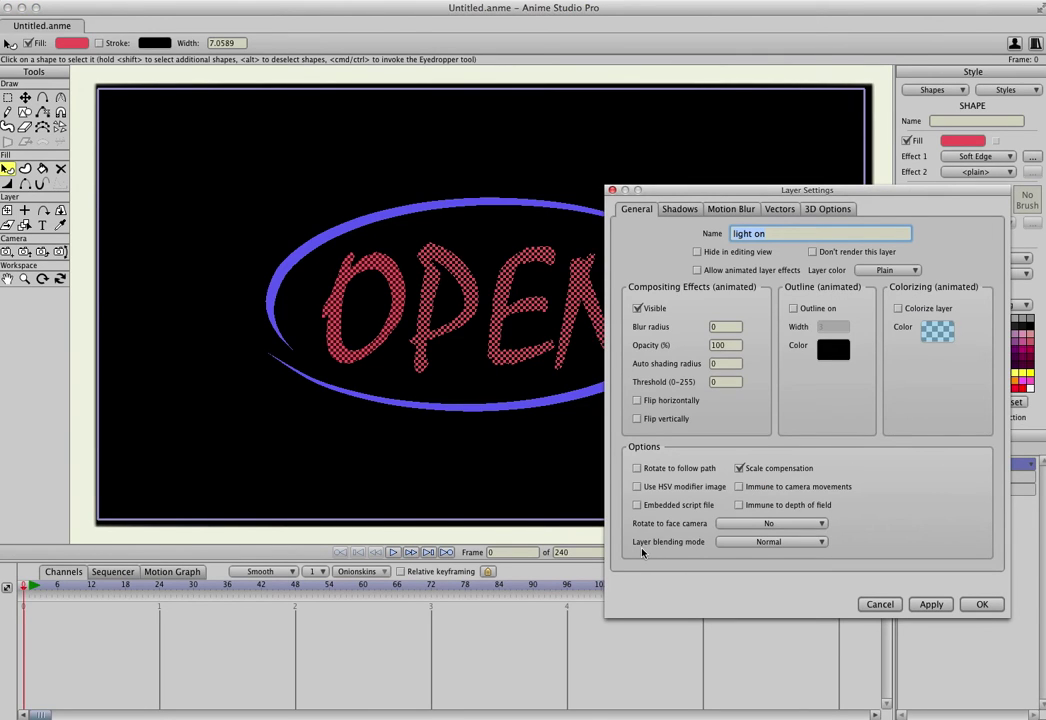
left_click(769, 542)
left_click(777, 596)
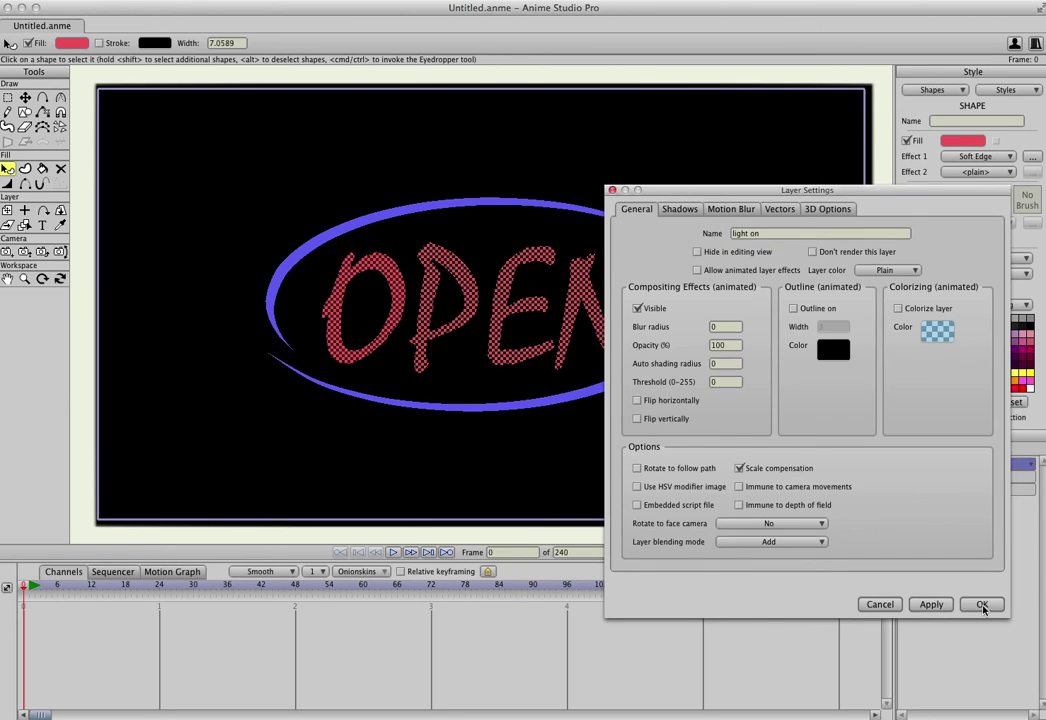
left_click(982, 604)
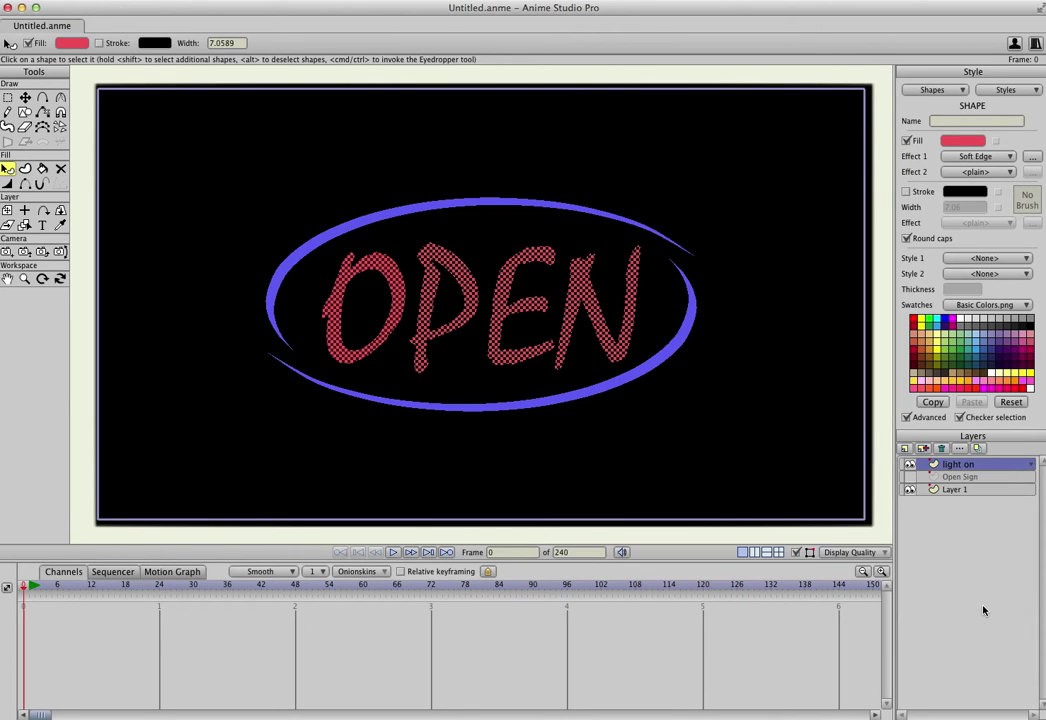
Show the Open Sign layer again and test-render the glowing lit sign
left_click(909, 477)
key("super+r")
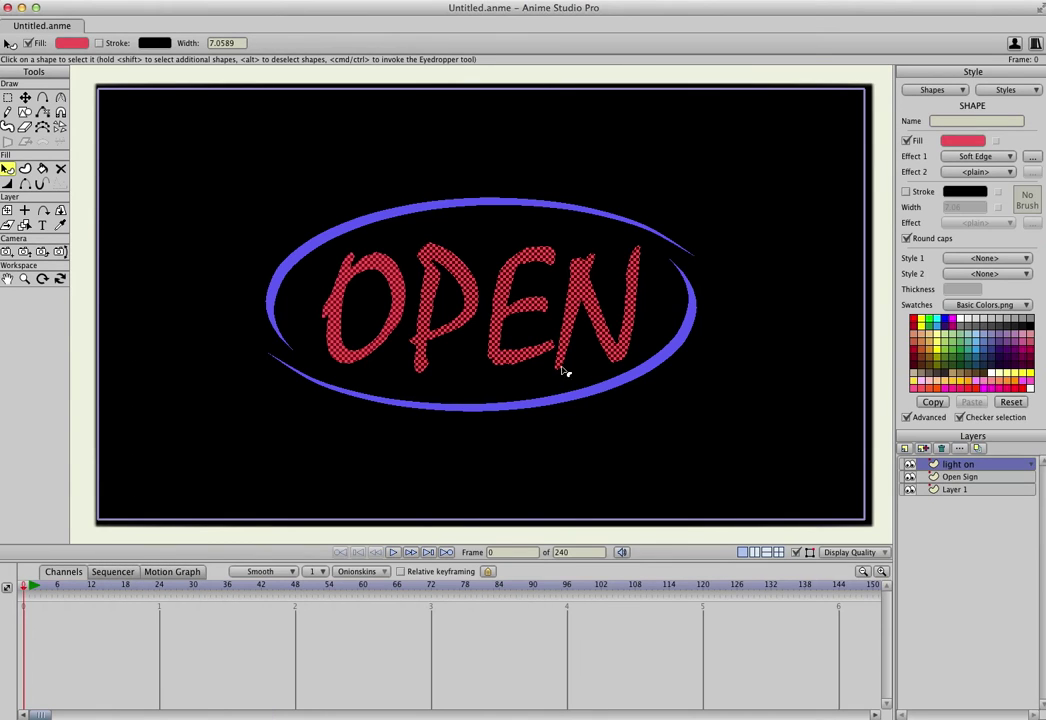
left_click(141, 149)
Hide the light on layer and test-render the unlit sign
left_click(909, 465)
key("super+r")
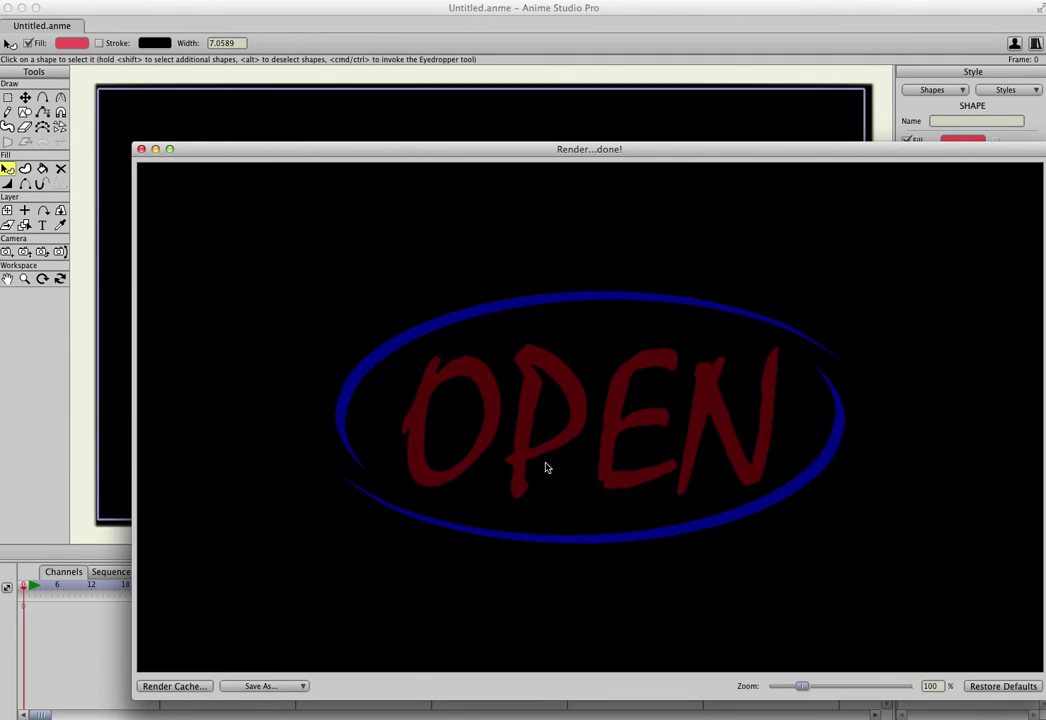
left_click(141, 149)
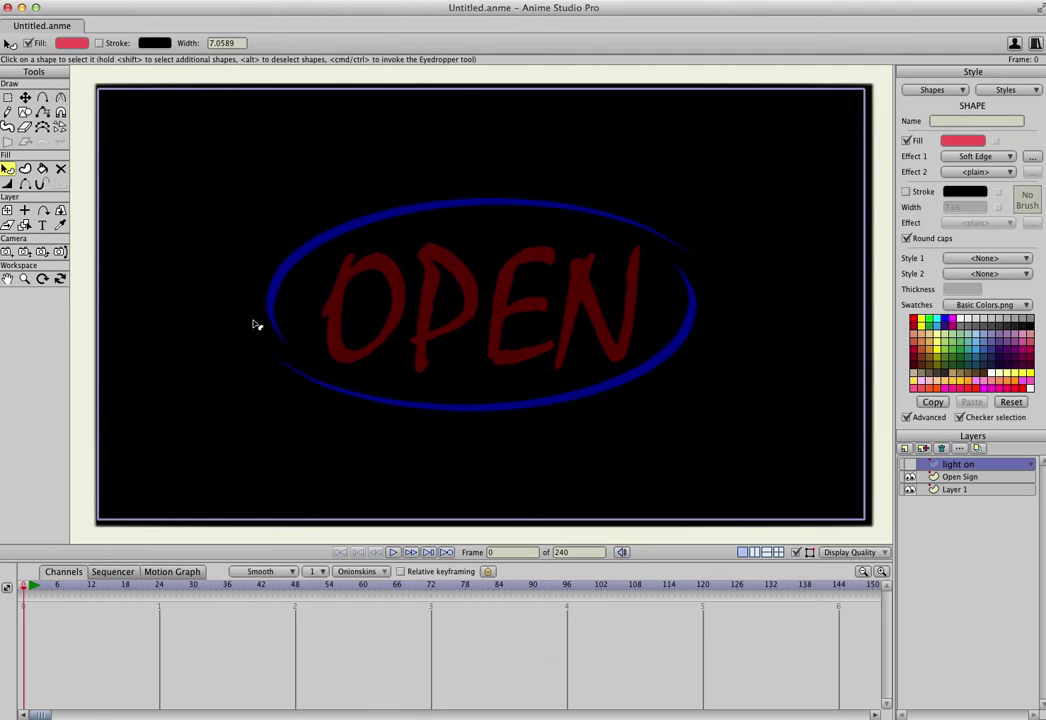
Show light on again, add a new bone layer Layer 4, and move light on into it
left_click(910, 465)
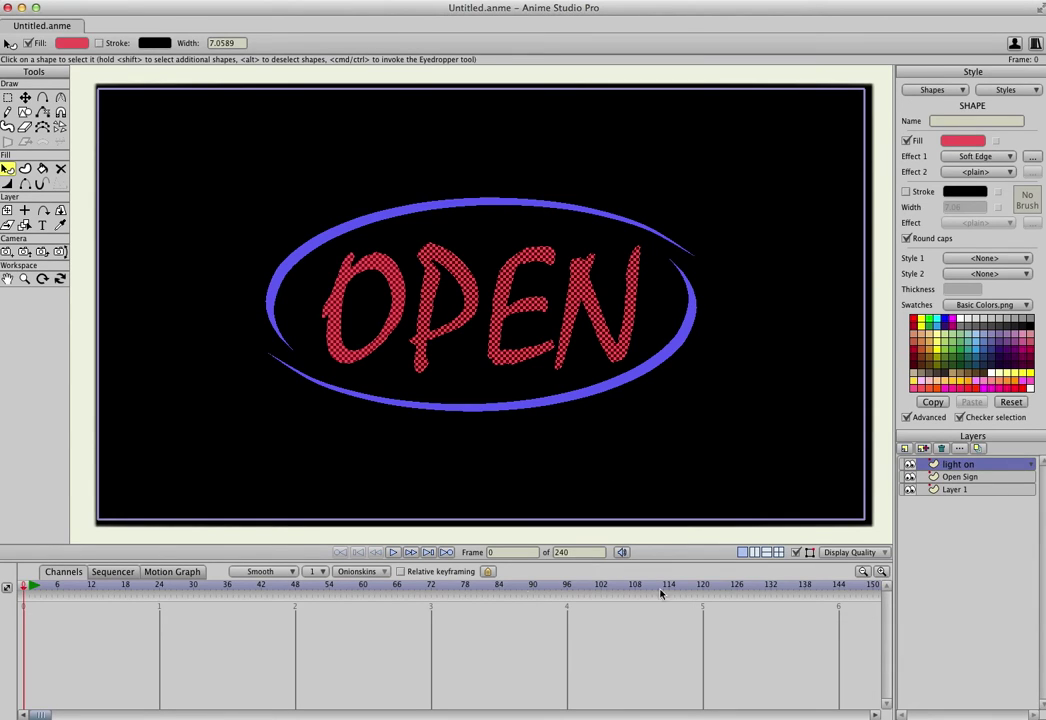
left_click(905, 449)
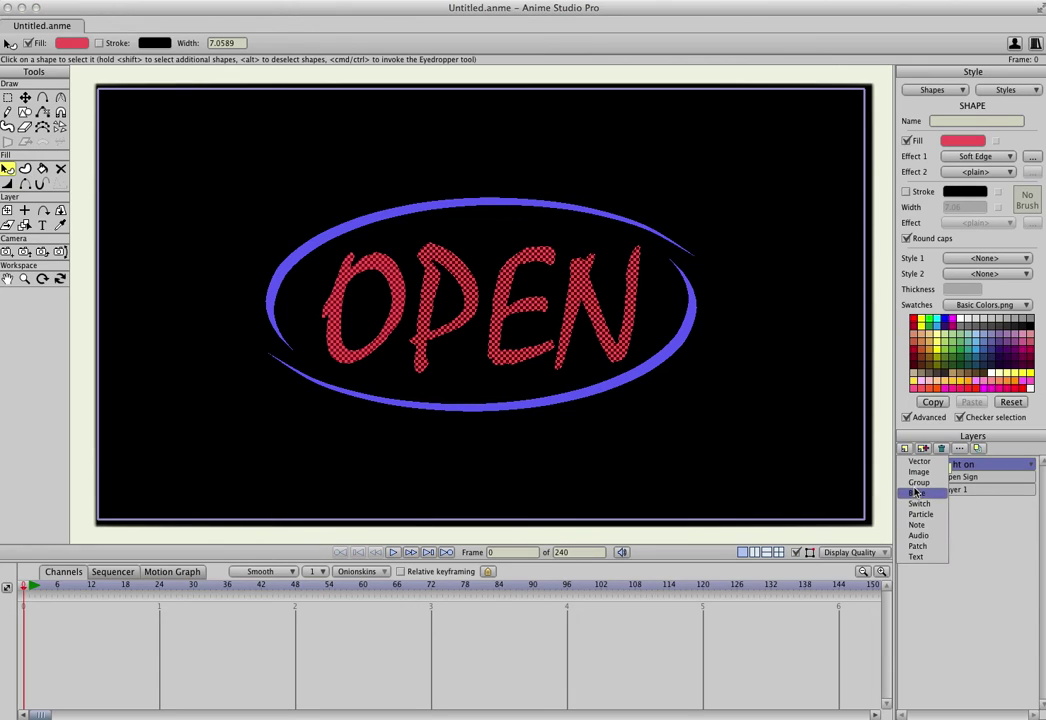
left_click(916, 494)
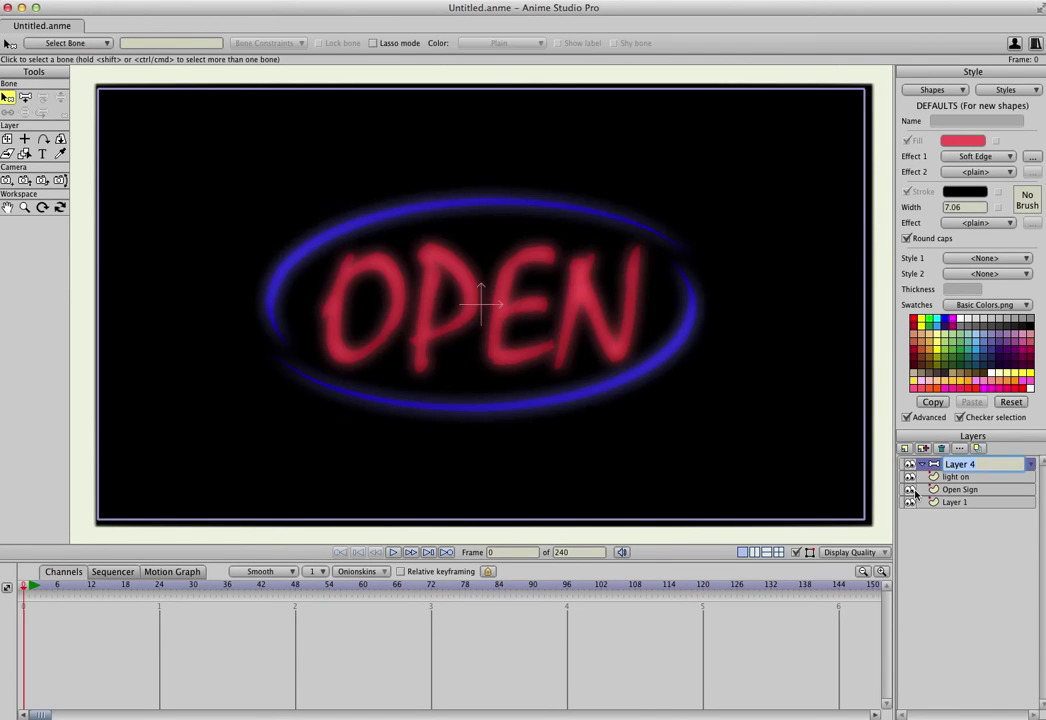
left_click(984, 478)
left_click_drag(985, 482, 928, 473)
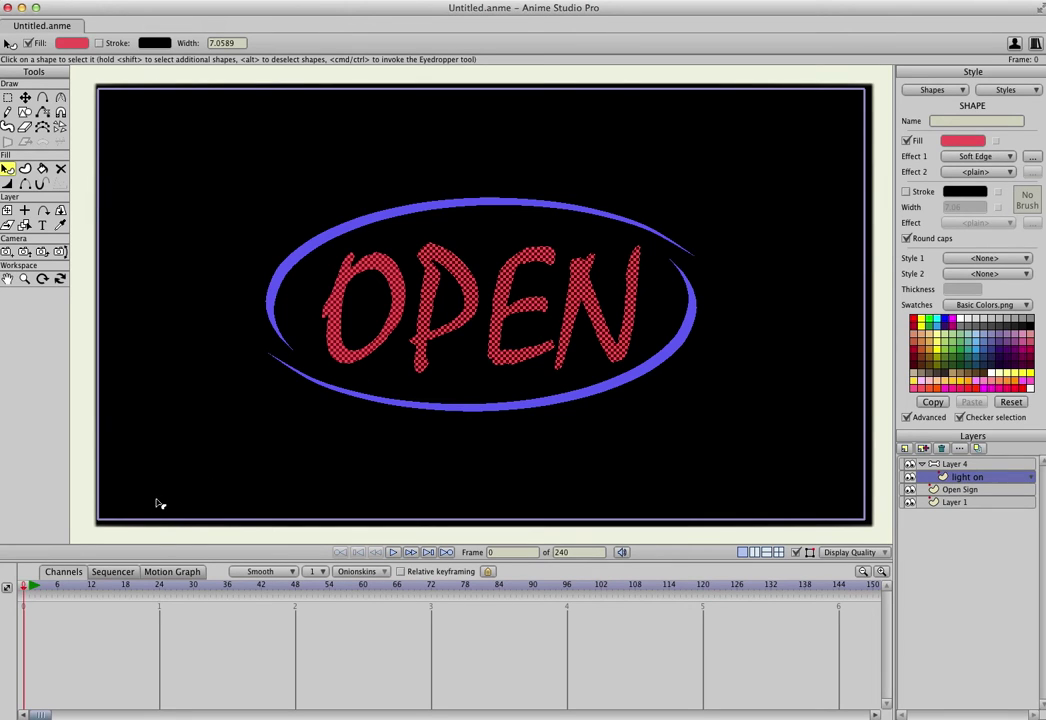
Draw a vertical bone in Layer 4 left of the sign and set its strength to 0
left_click(958, 465)
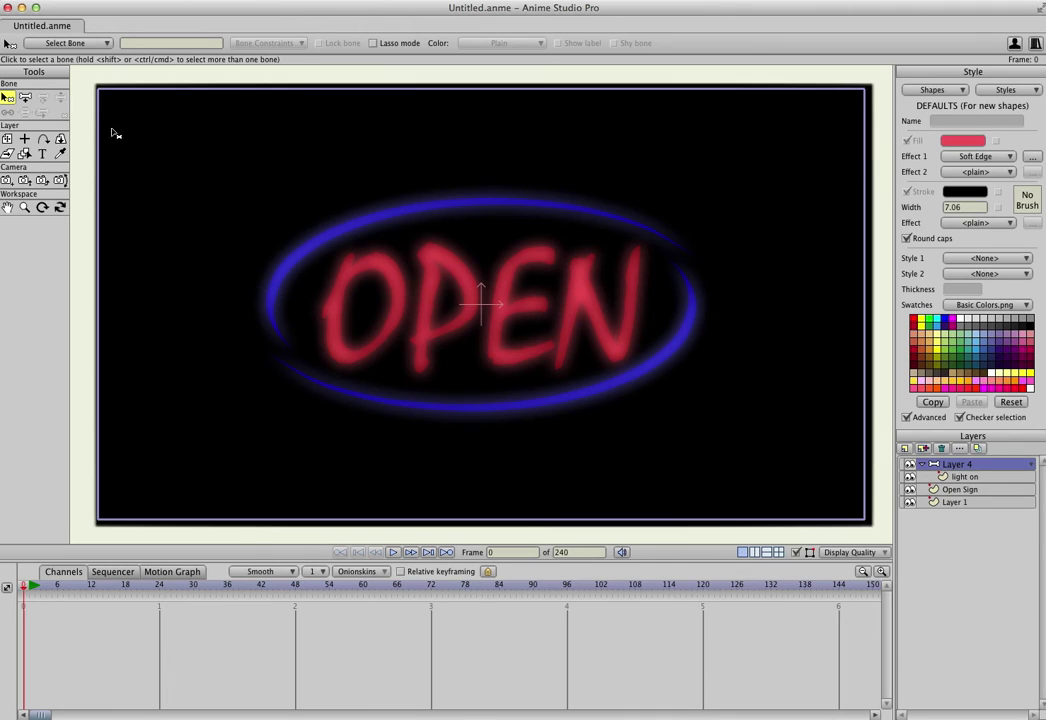
left_click(25, 100)
left_click_drag(236, 446, 235, 325)
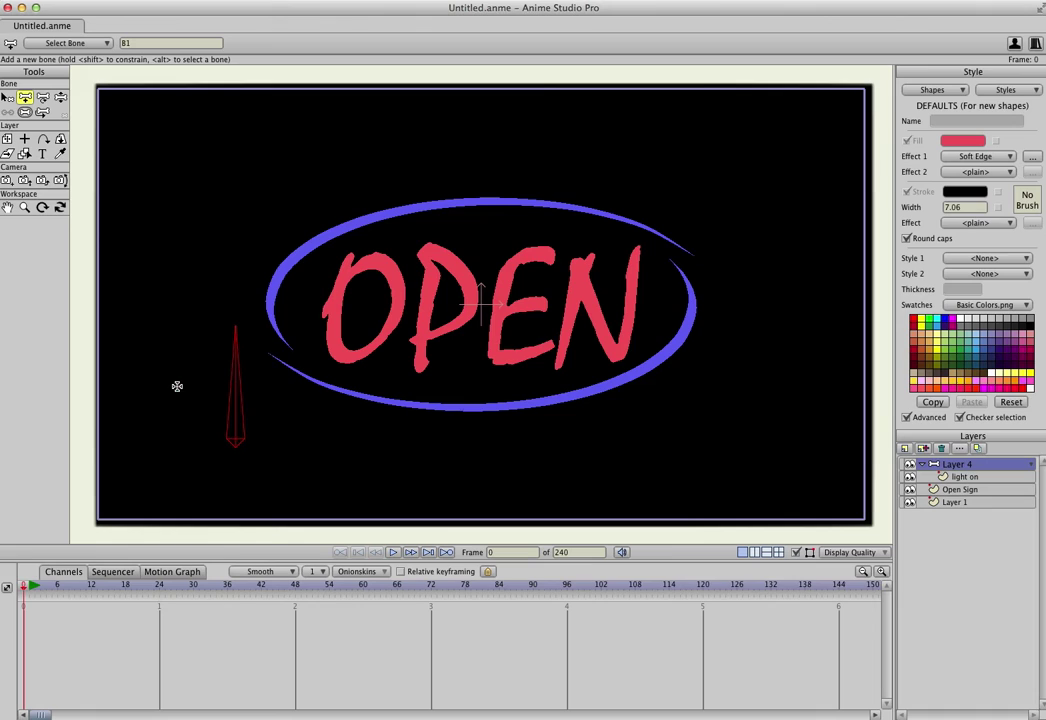
left_click(25, 113)
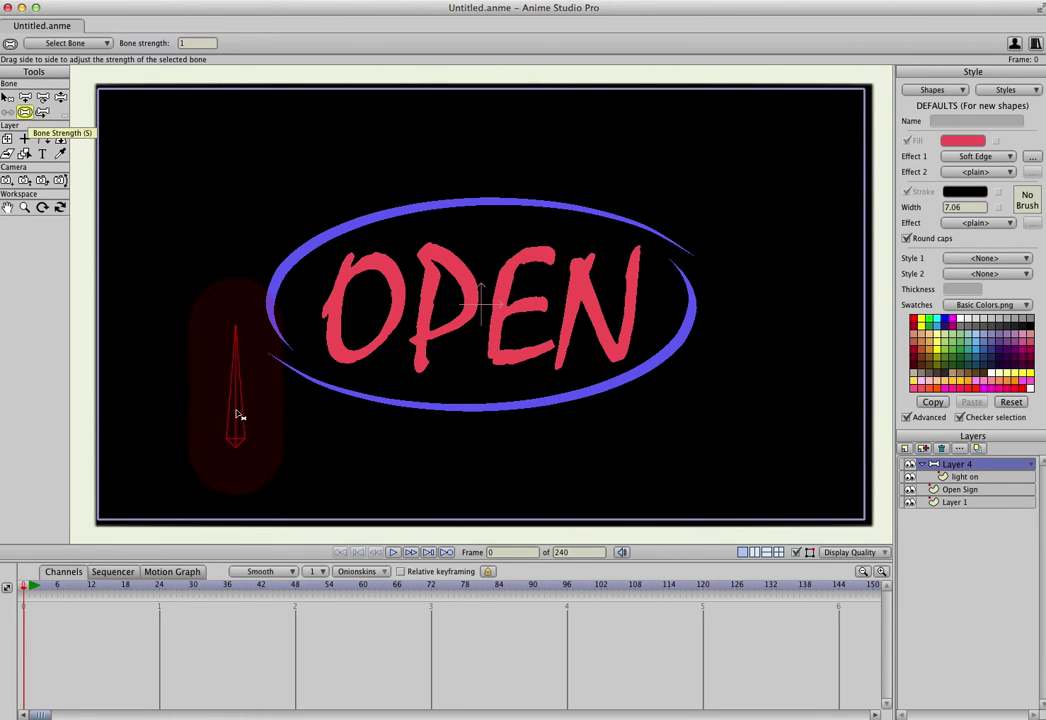
left_click_drag(243, 416, 68, 420)
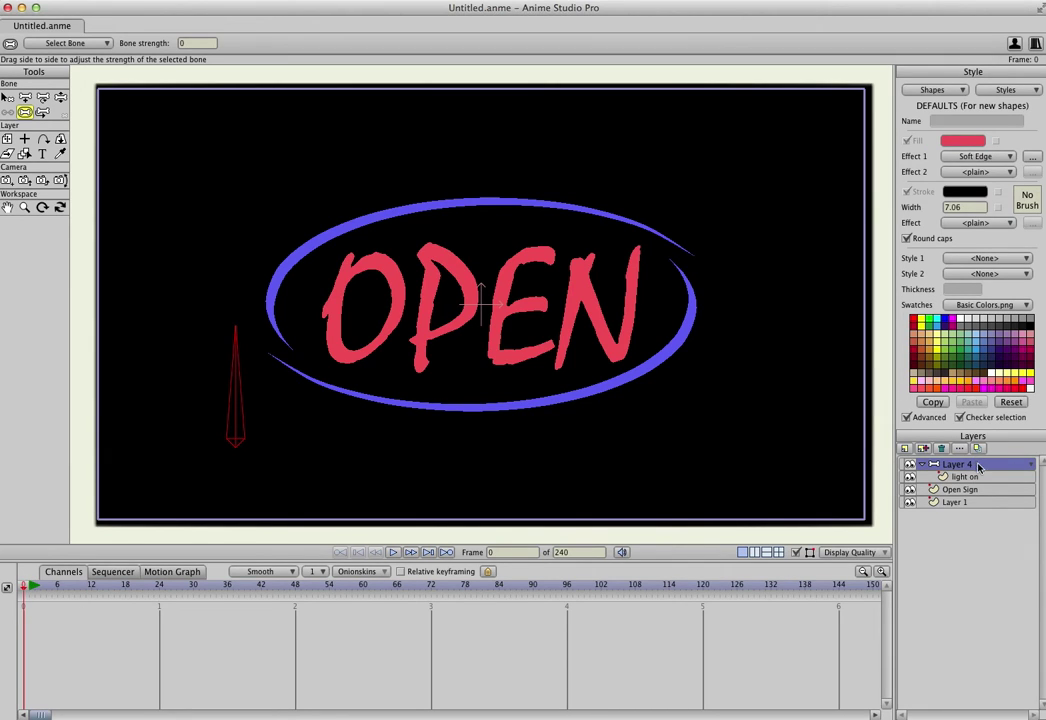
Open Window > Actions and create a new action named B1
left_click(406, 1)
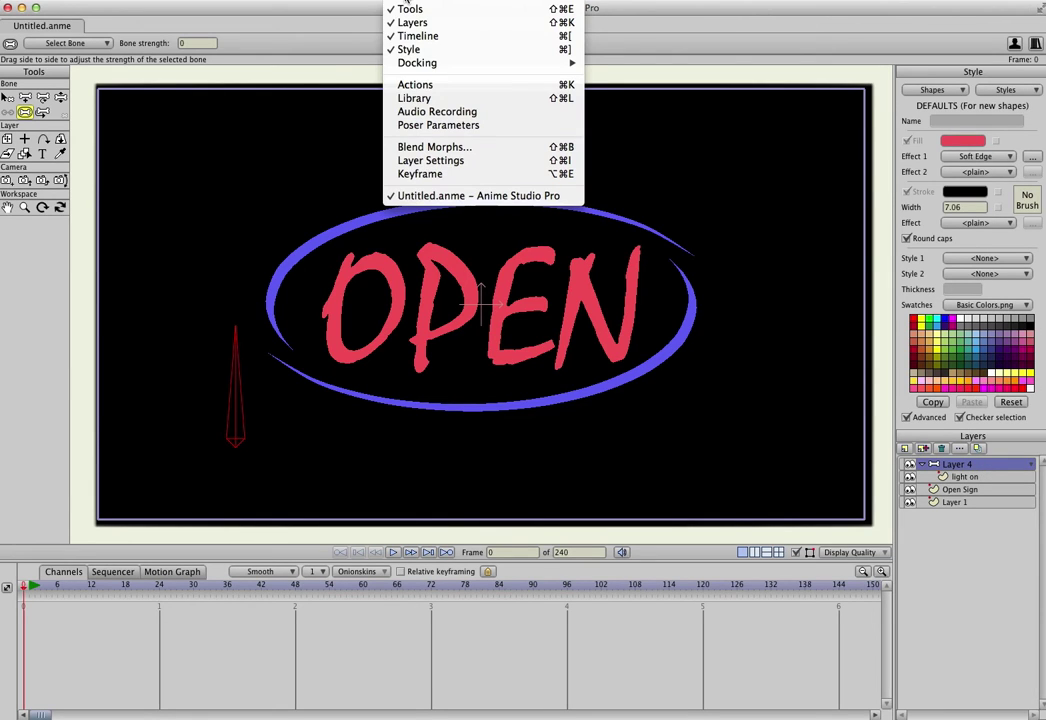
left_click(409, 85)
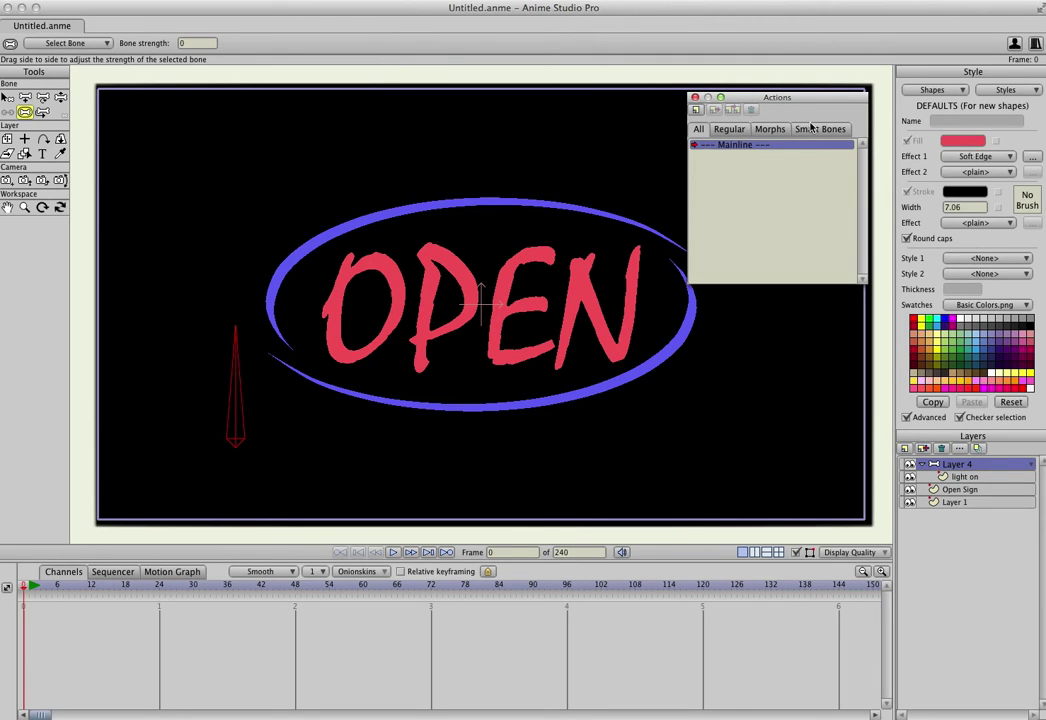
left_click(696, 112)
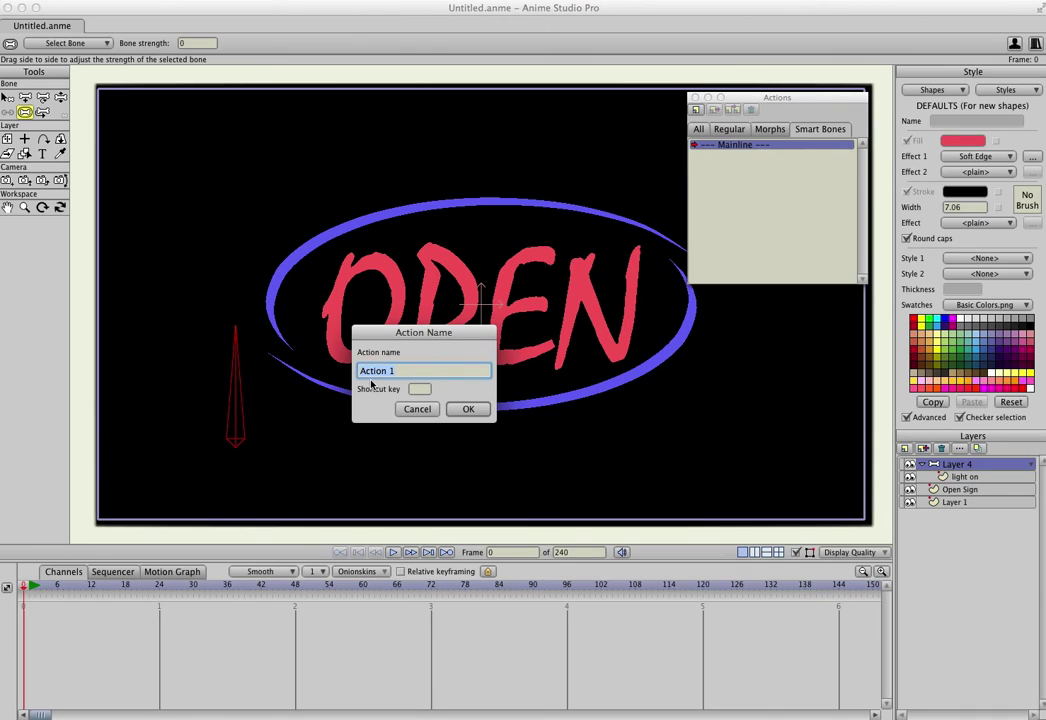
type("B1")
left_click(468, 409)
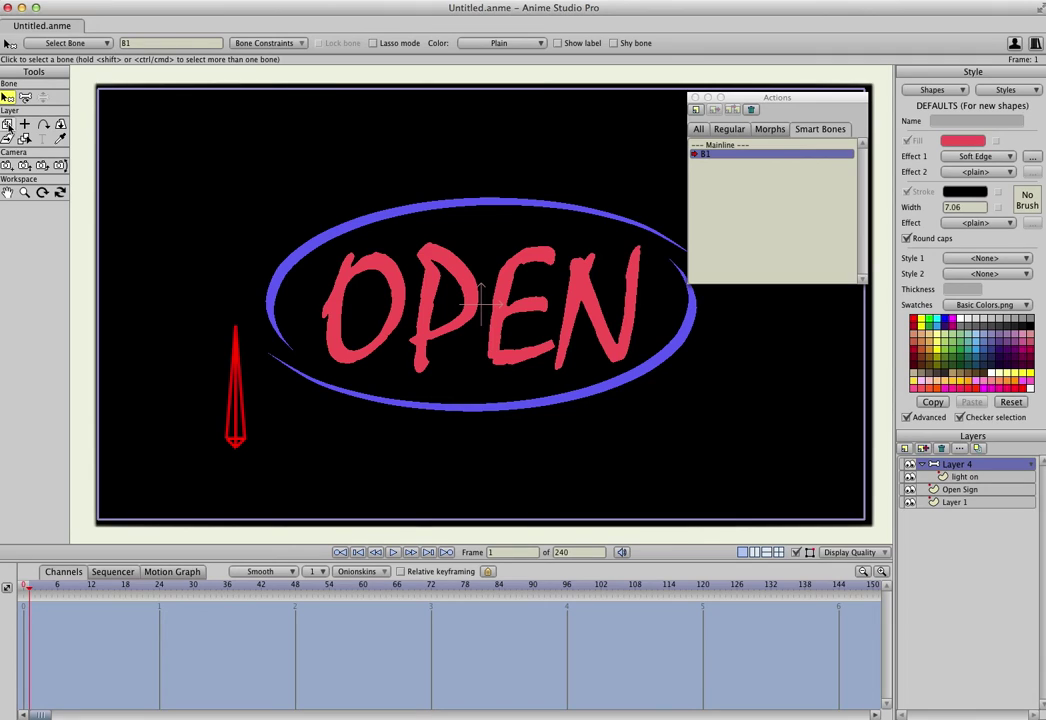
In action B1, rotate the bone up-right and turn off the light on layer's Visible setting
left_click(26, 99)
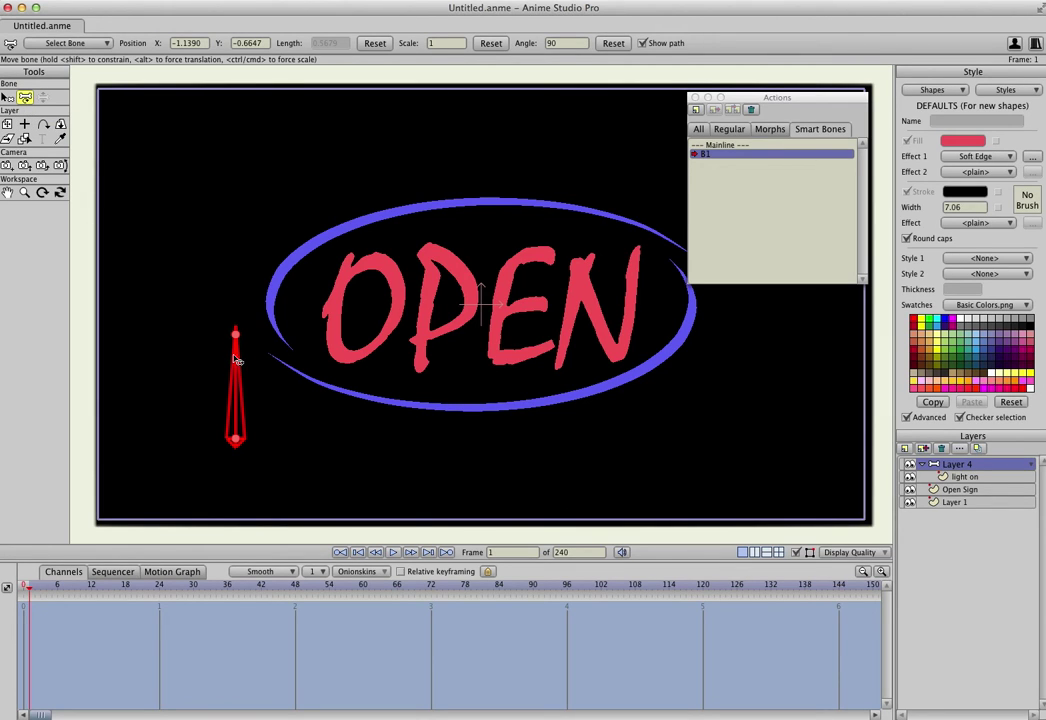
left_click_drag(237, 360, 288, 365)
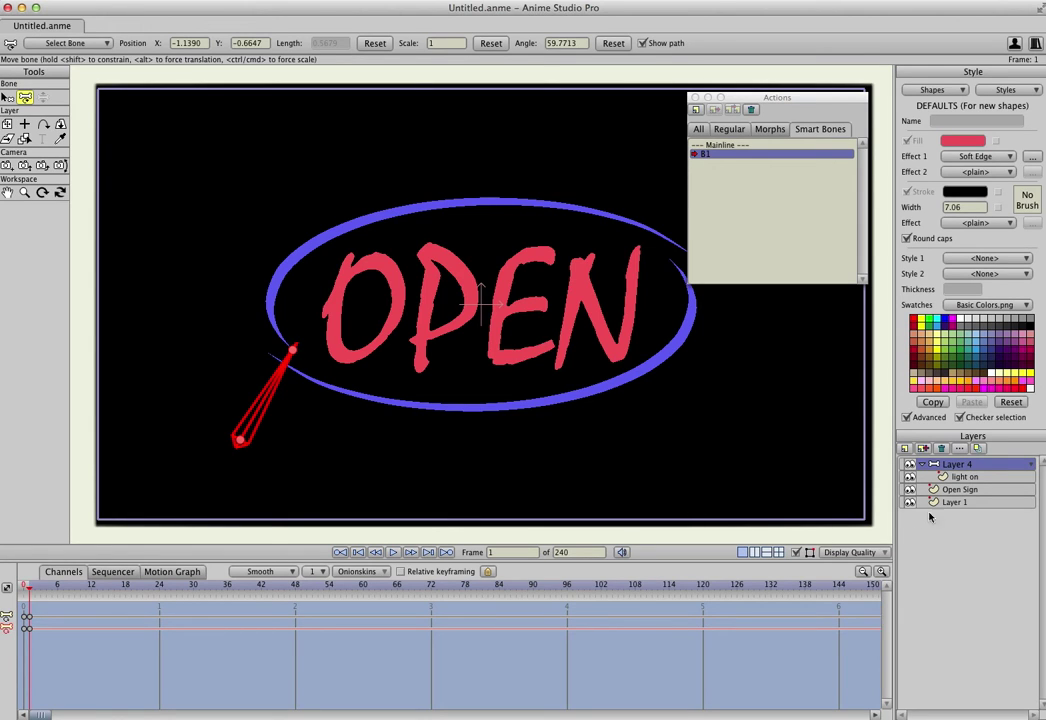
double_click(992, 479)
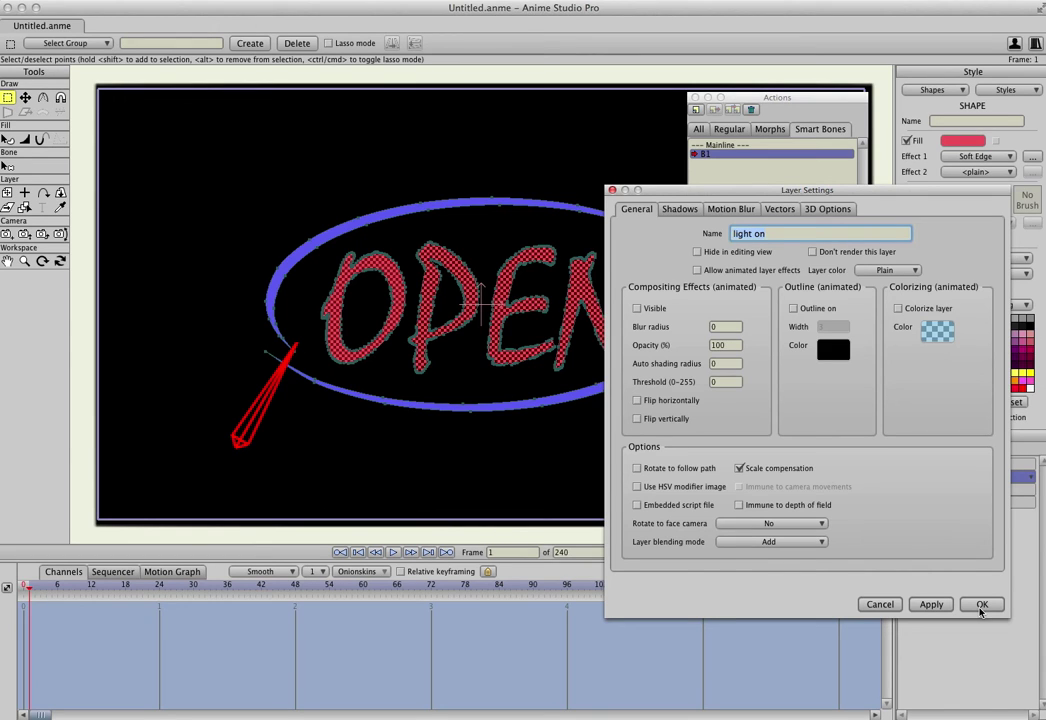
left_click(981, 605)
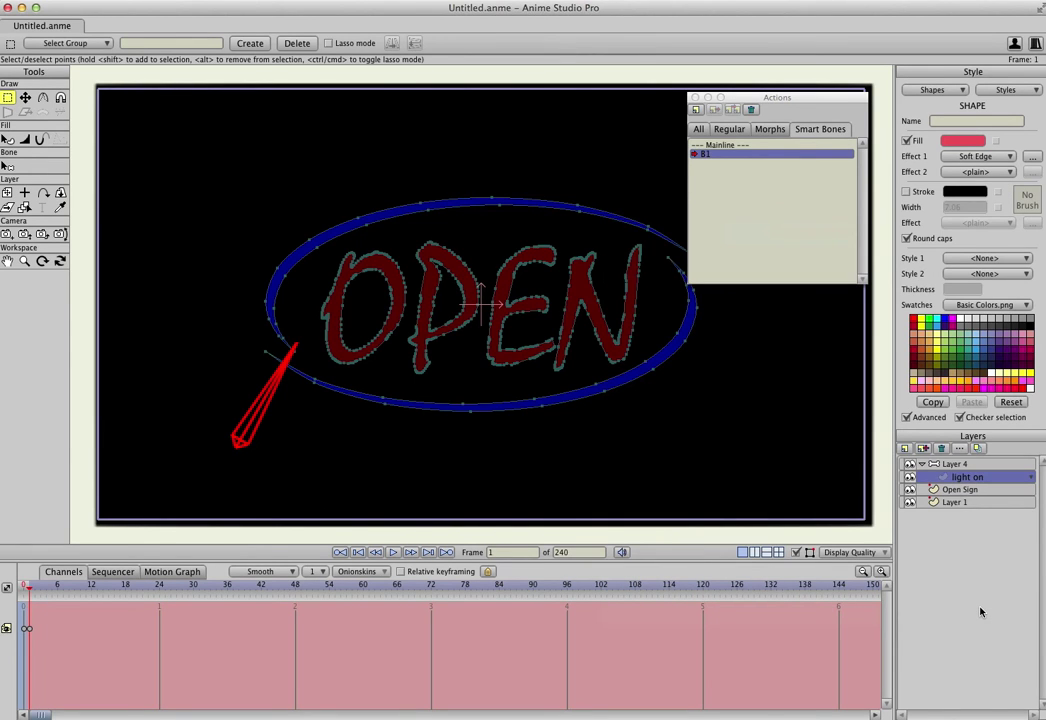
Return to the mainline, select Layer 4 and B1, and start a new action named 'B1 2'
left_click(713, 146)
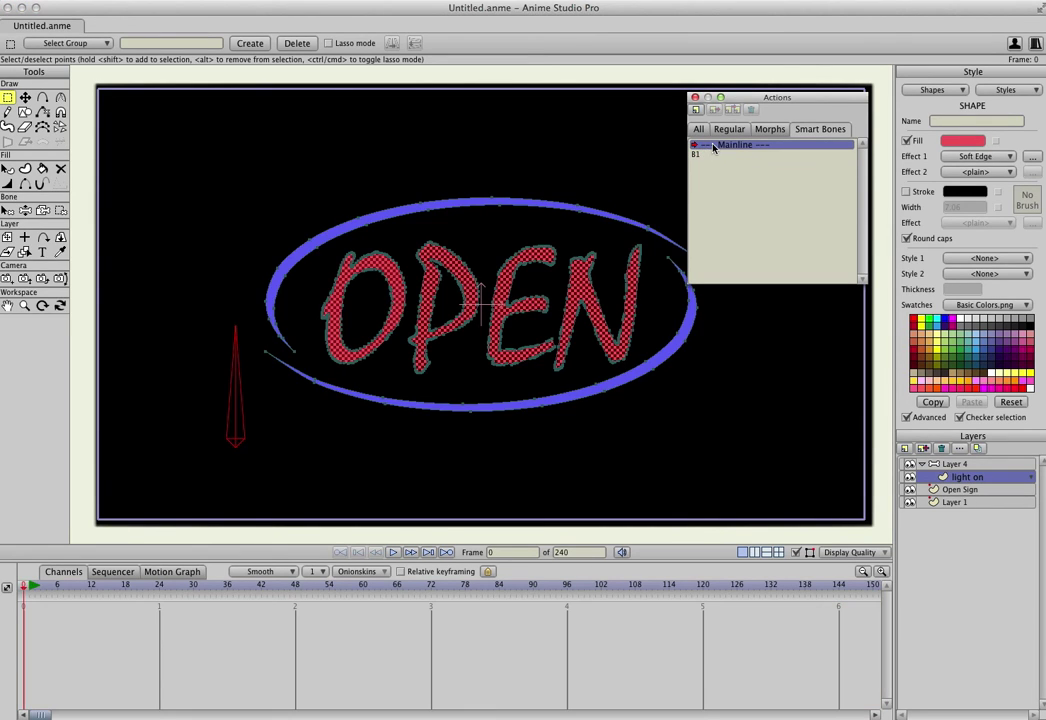
left_click(963, 467)
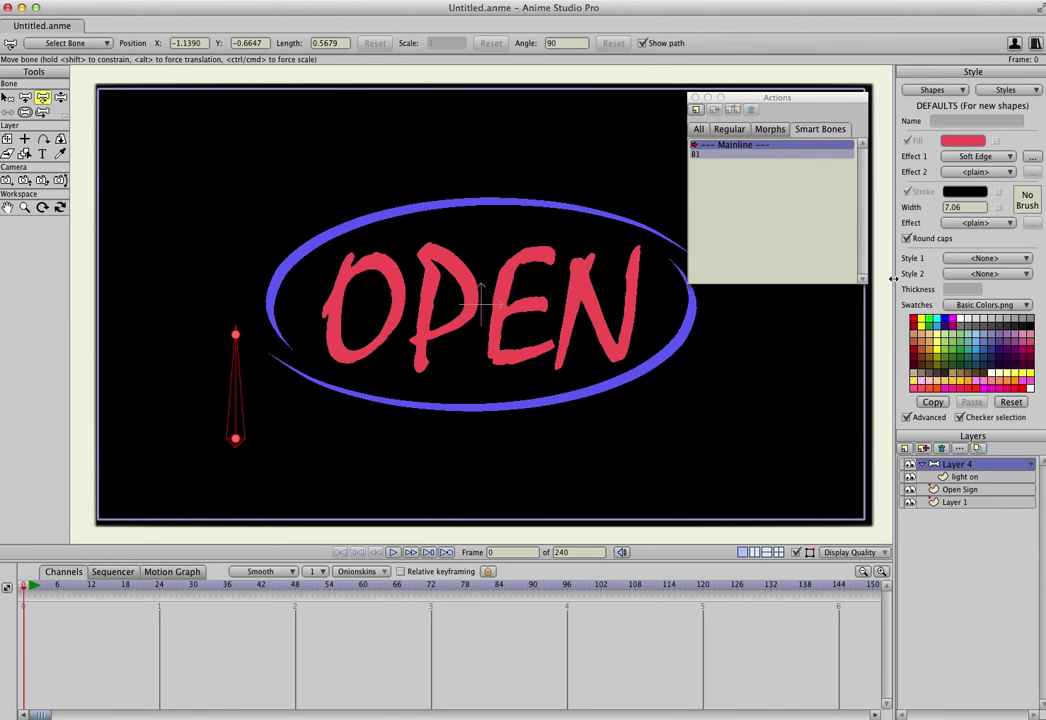
left_click(809, 155)
left_click(835, 132)
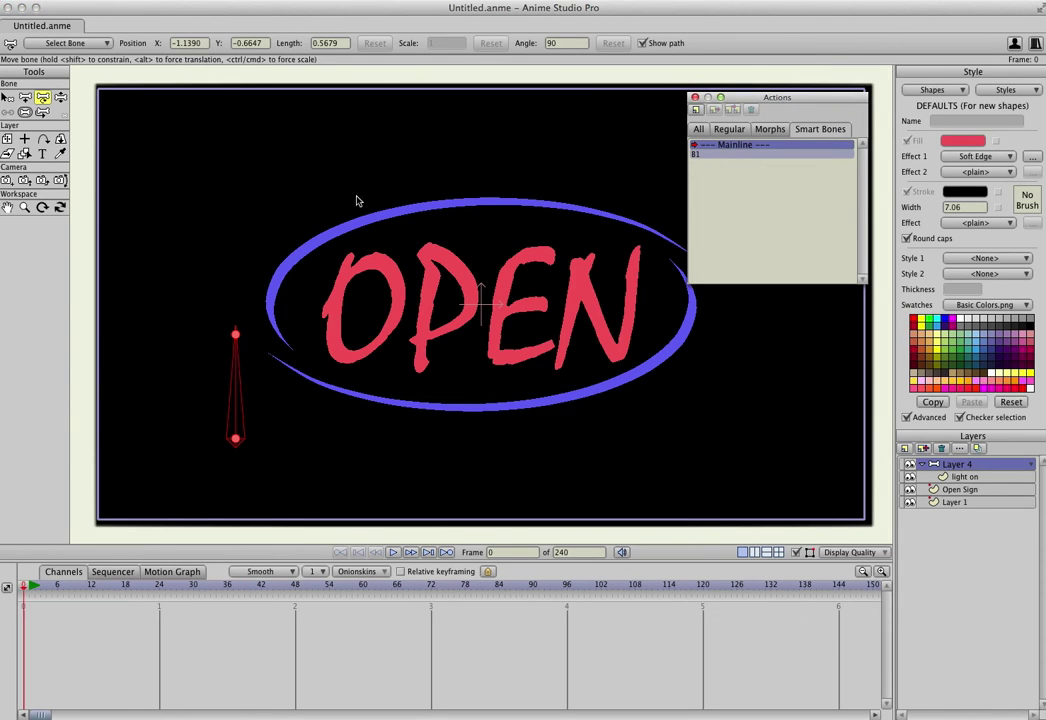
left_click(697, 112)
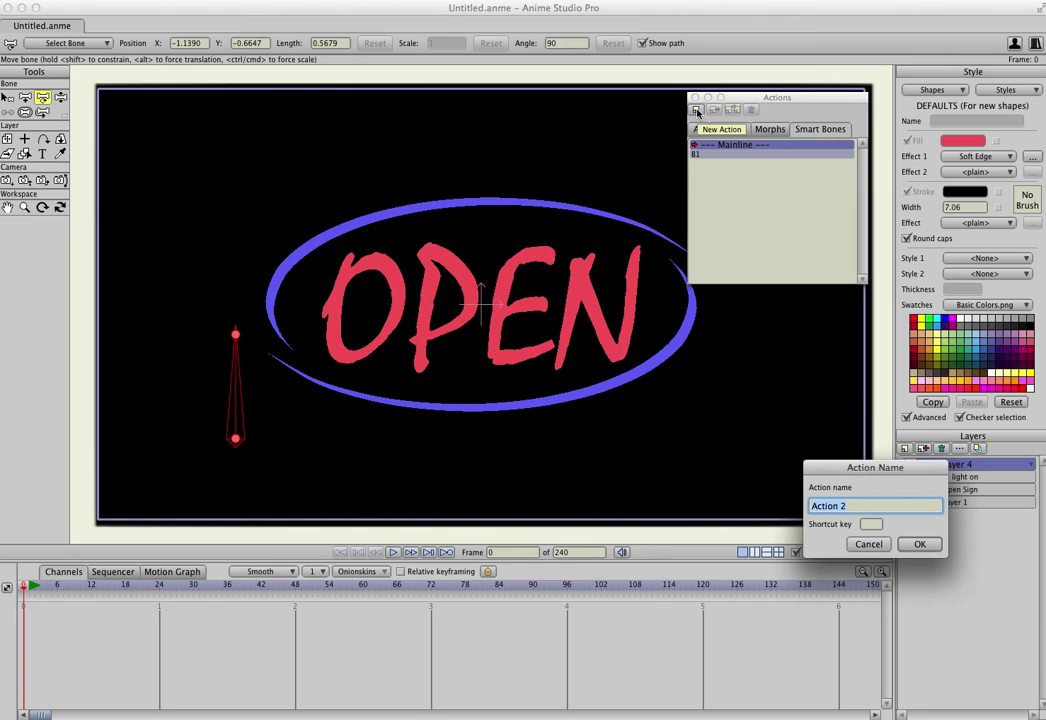
type("B1")
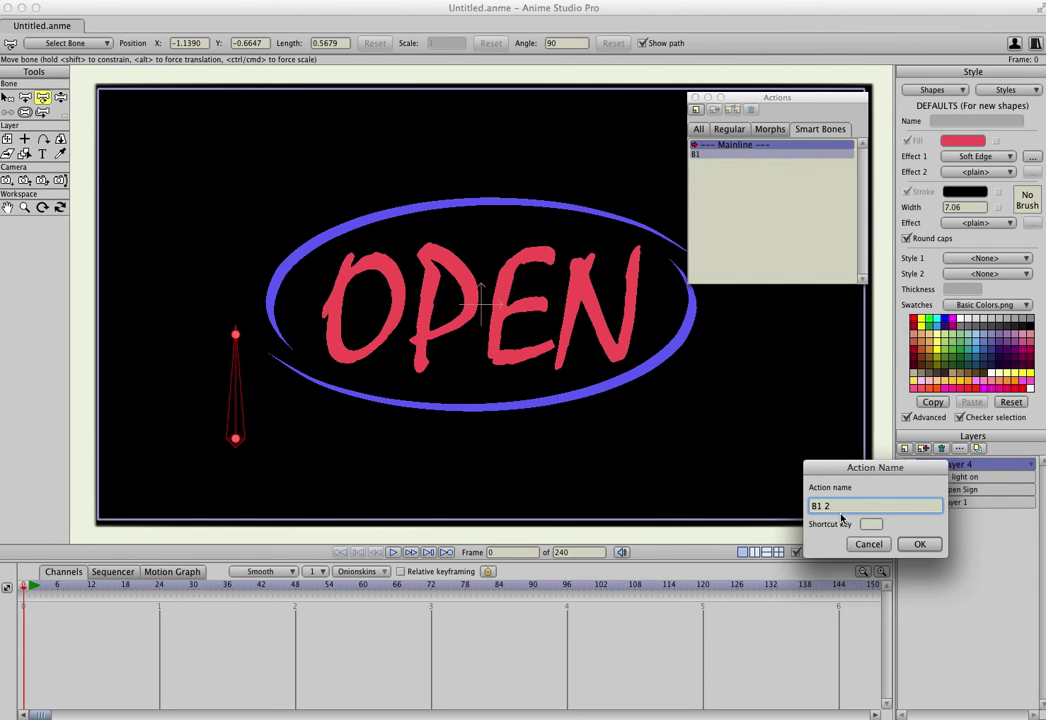
Confirm action B1 2, rotate the bone within it, then go back to the mainline
left_click(919, 545)
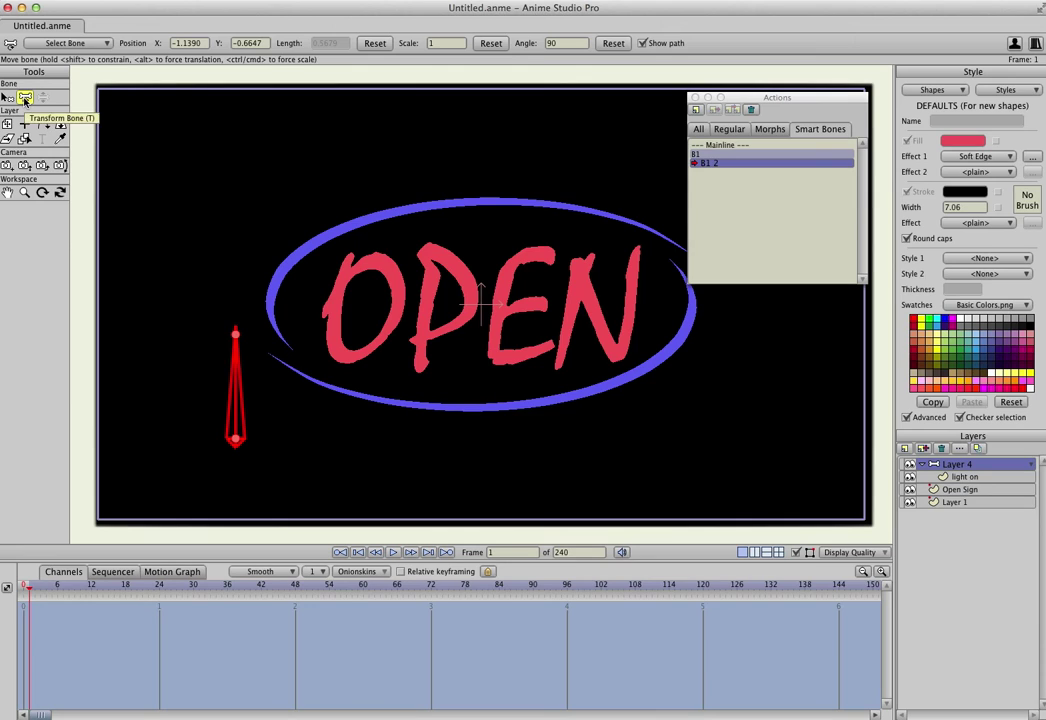
left_click_drag(240, 365, 197, 370)
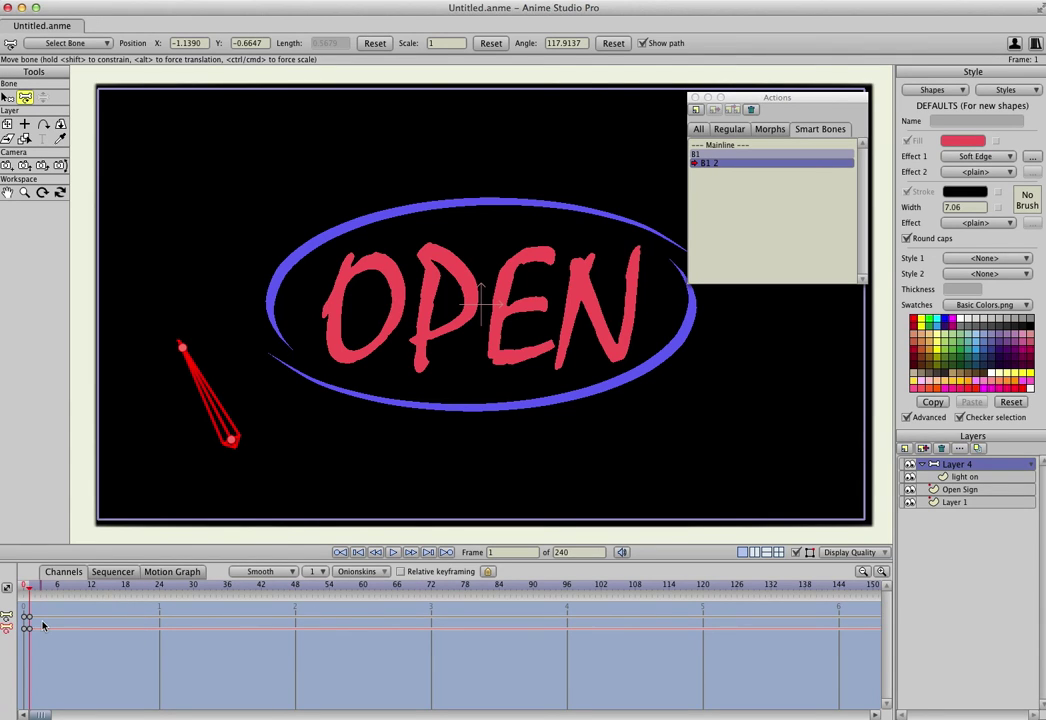
left_click(716, 146)
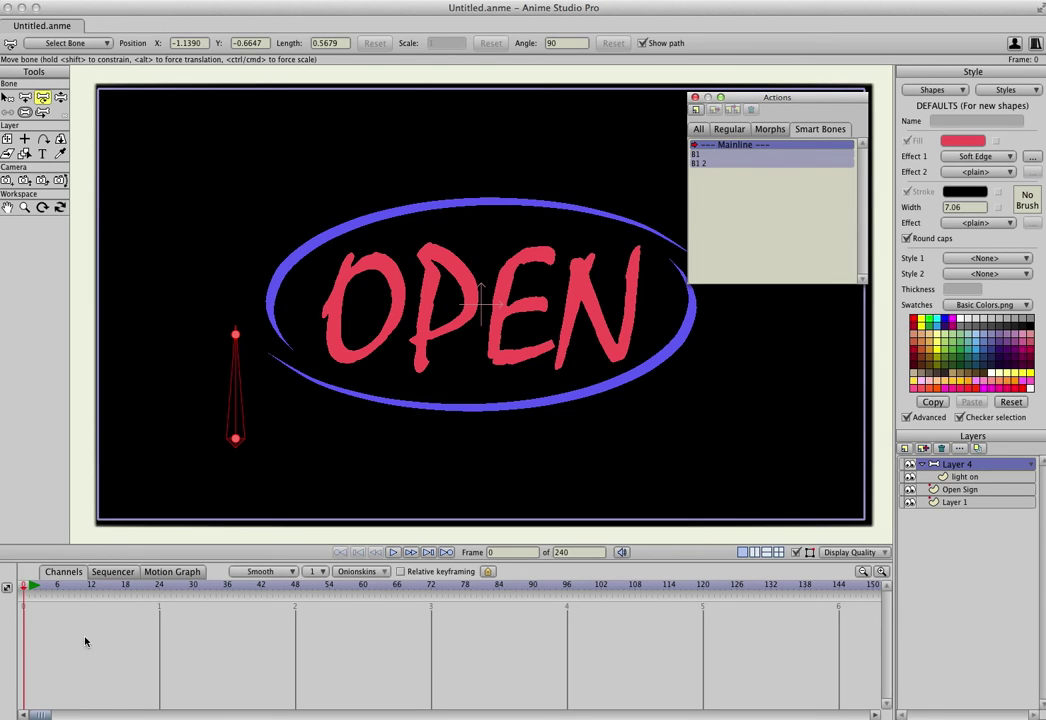
Rotate the bone at frame 1 to key its angle, then set that keyframe to Noisy interpolation
left_click(25, 590)
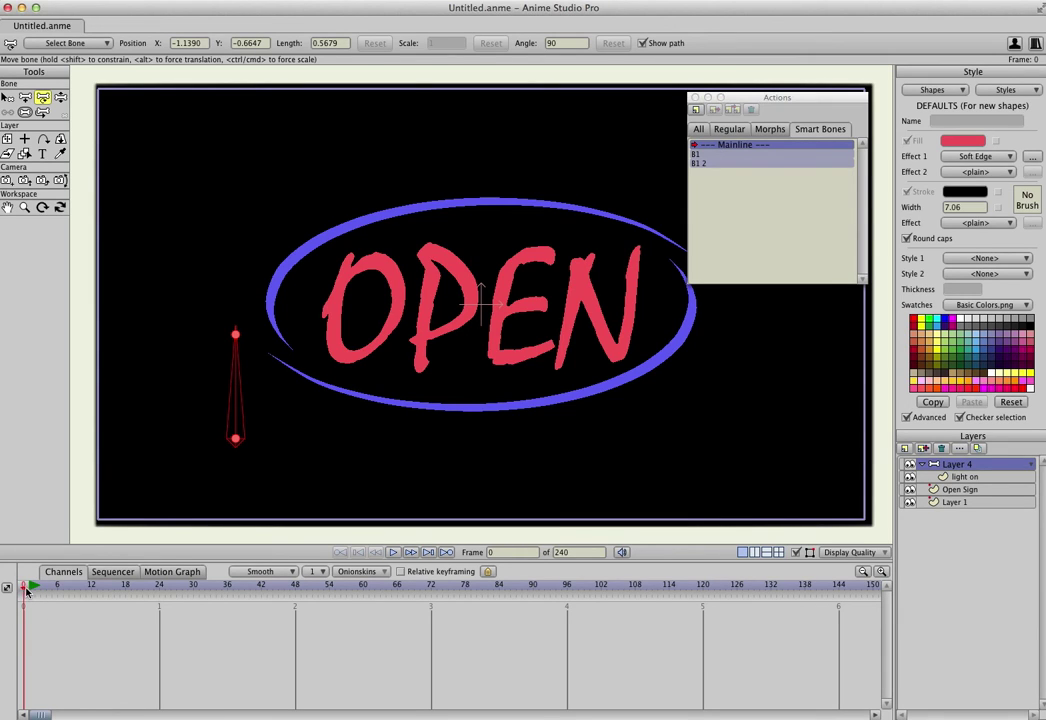
left_click(29, 591)
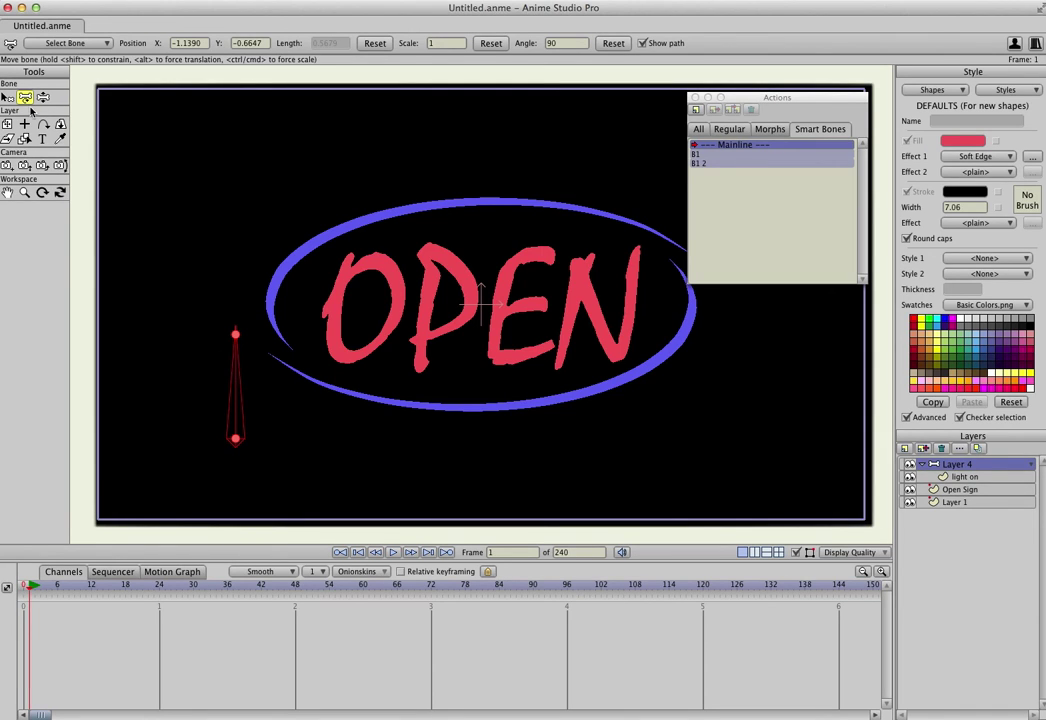
left_click_drag(235, 396, 240, 458)
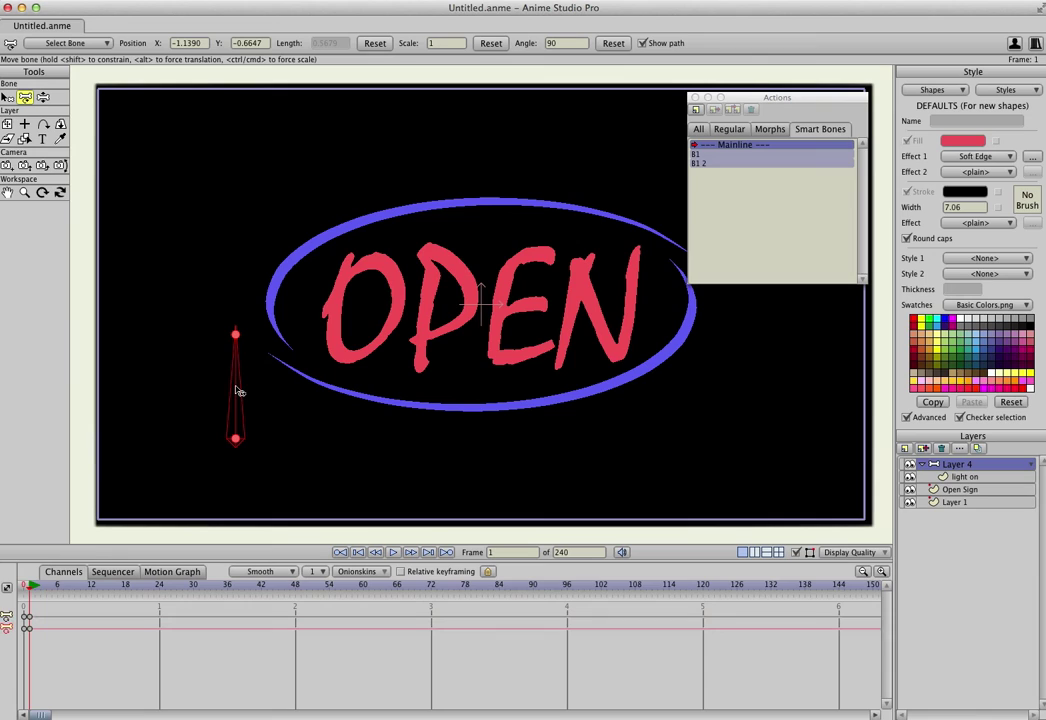
right_click(30, 631)
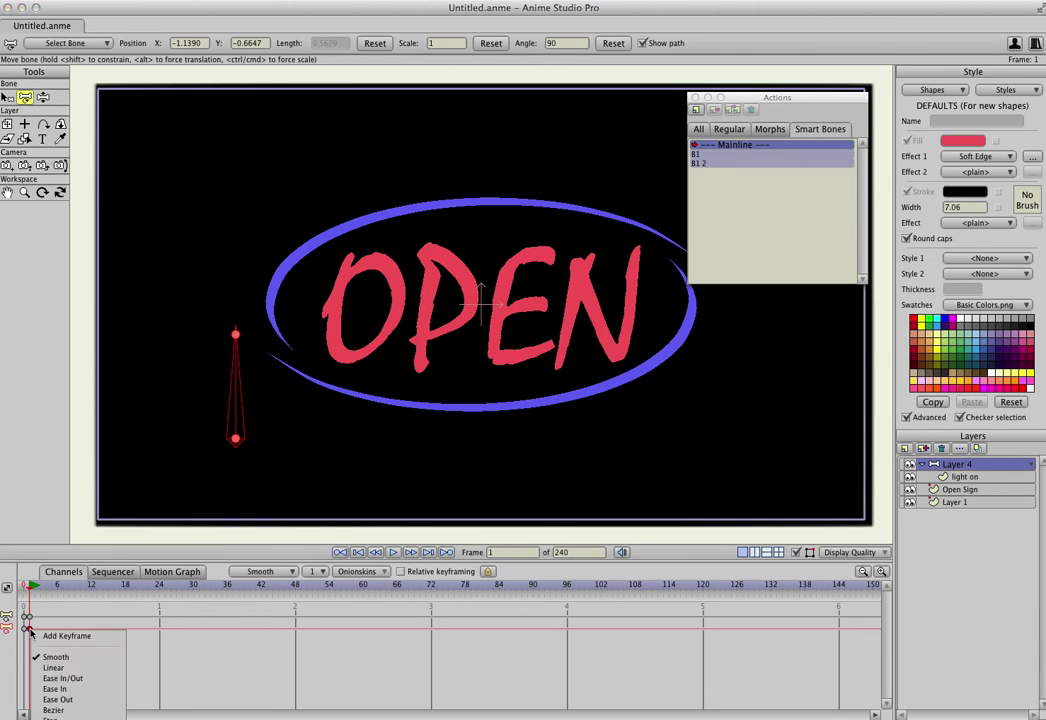
left_click(55, 710)
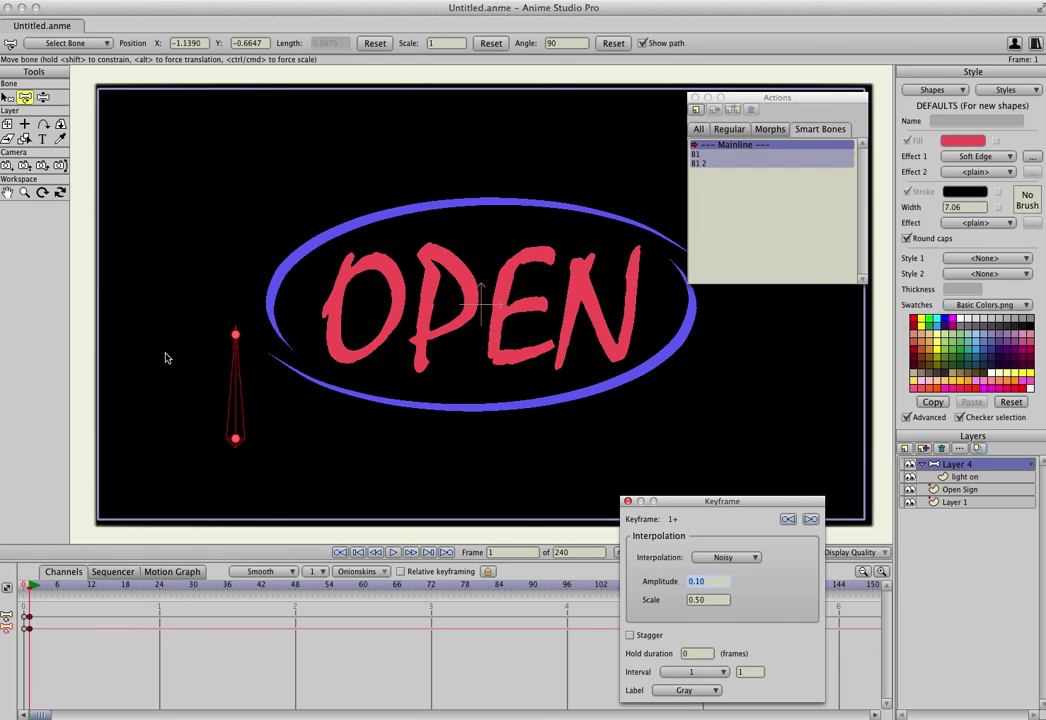
Scrub and play the early frames to preview the default noisy flicker
left_click(69, 586)
left_click_drag(80, 588, 143, 583)
key("space")
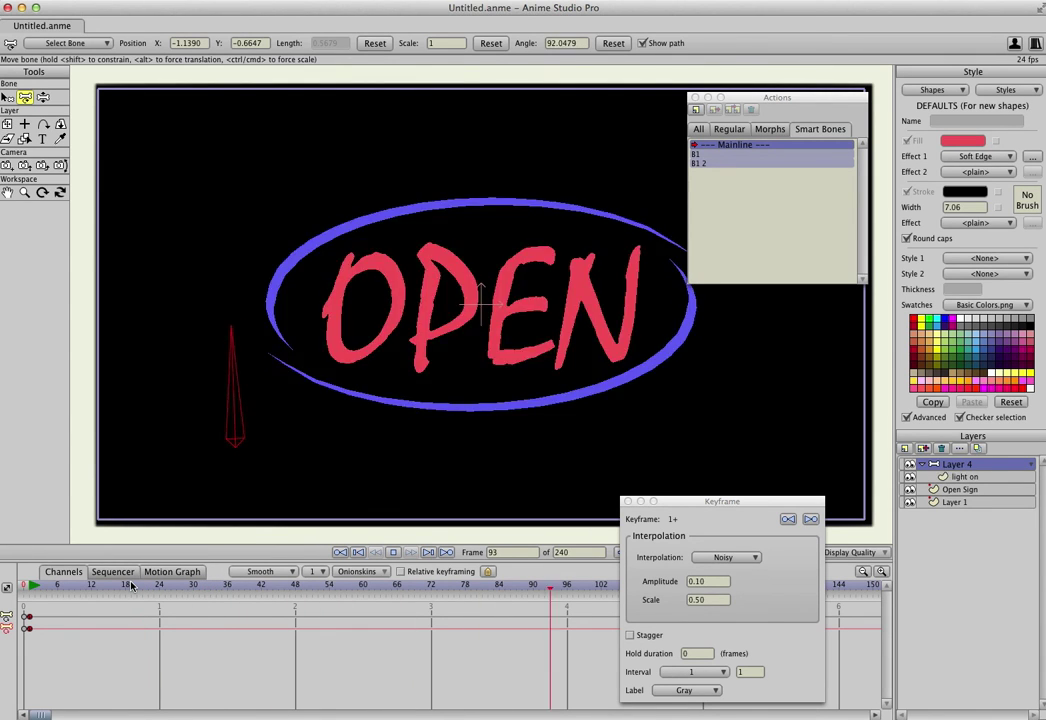
key("space")
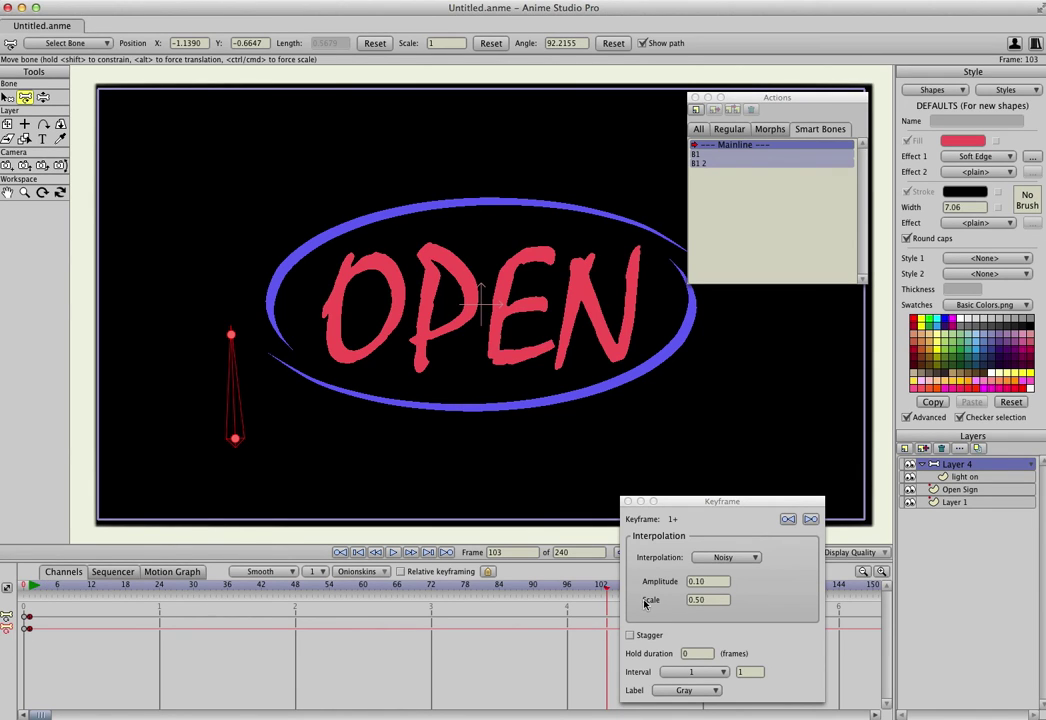
Try noise Scale values 2.17, 5.45 and 9.34, then preview the flicker from the start
double_click(700, 599)
type("2.17")
key("Return")
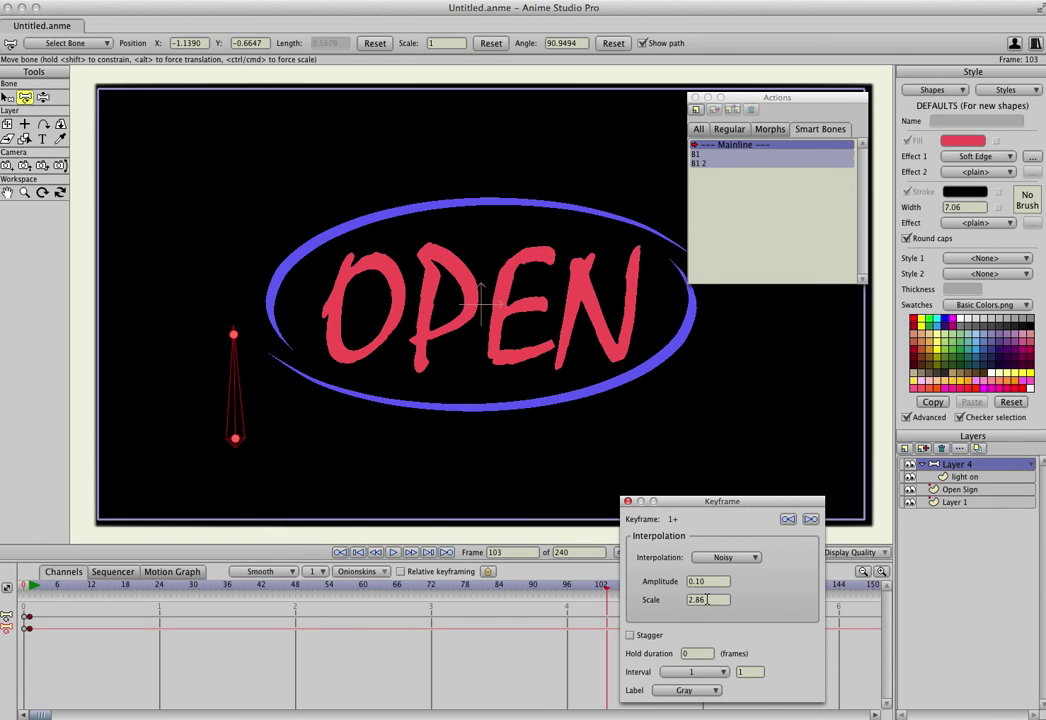
double_click(708, 599)
type("5.45")
key("Return")
double_click(708, 599)
type("9.34")
key("Return")
left_click(34, 588)
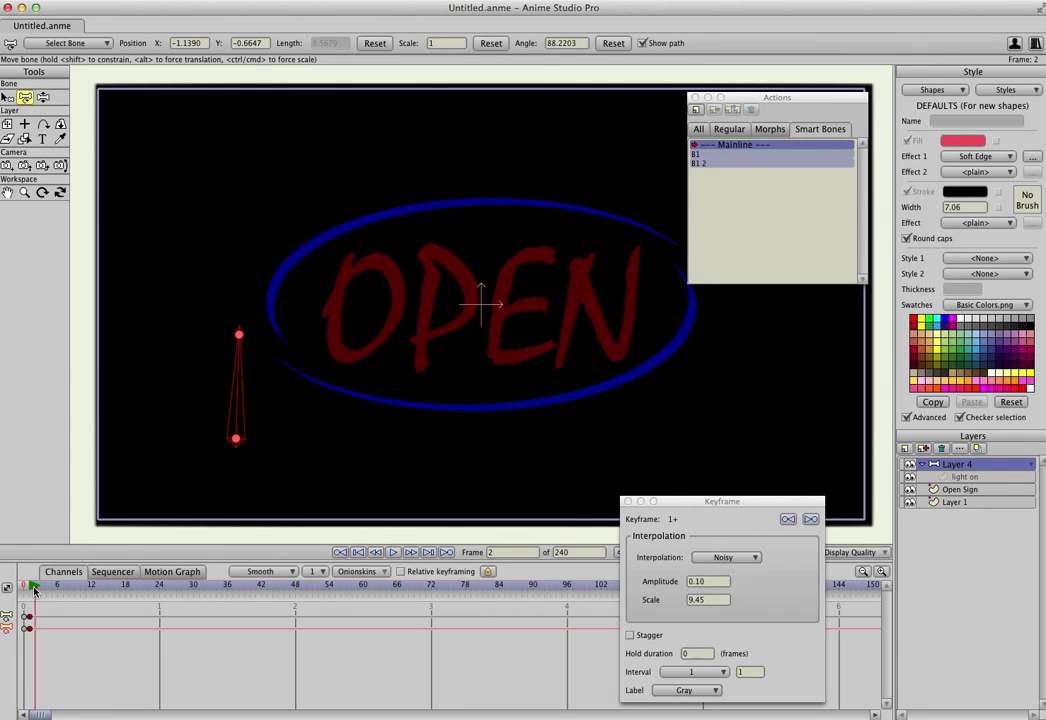
key("space")
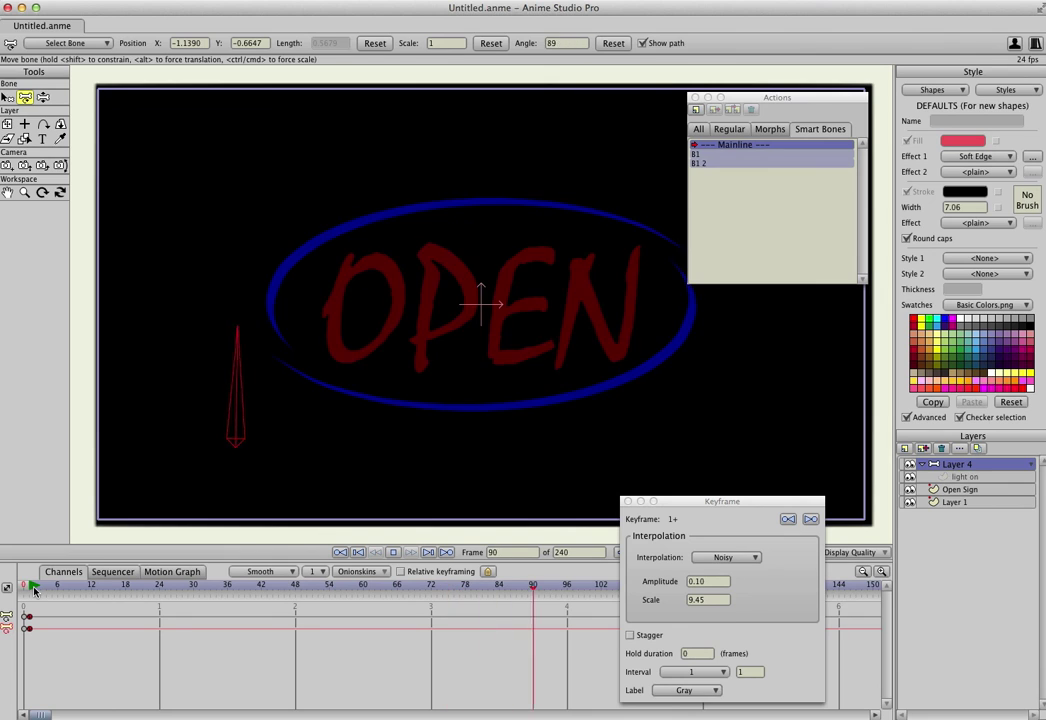
key("space")
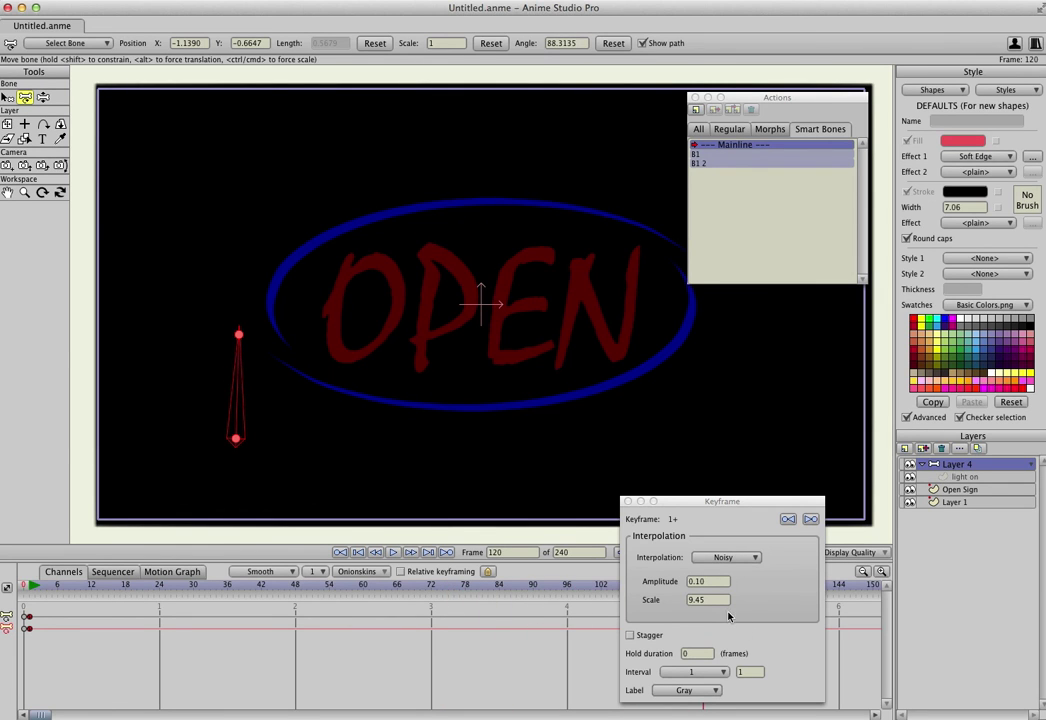
Lower the noise Scale to 8.15, then to 5.3999
double_click(713, 600)
type("8.15")
key("Return")
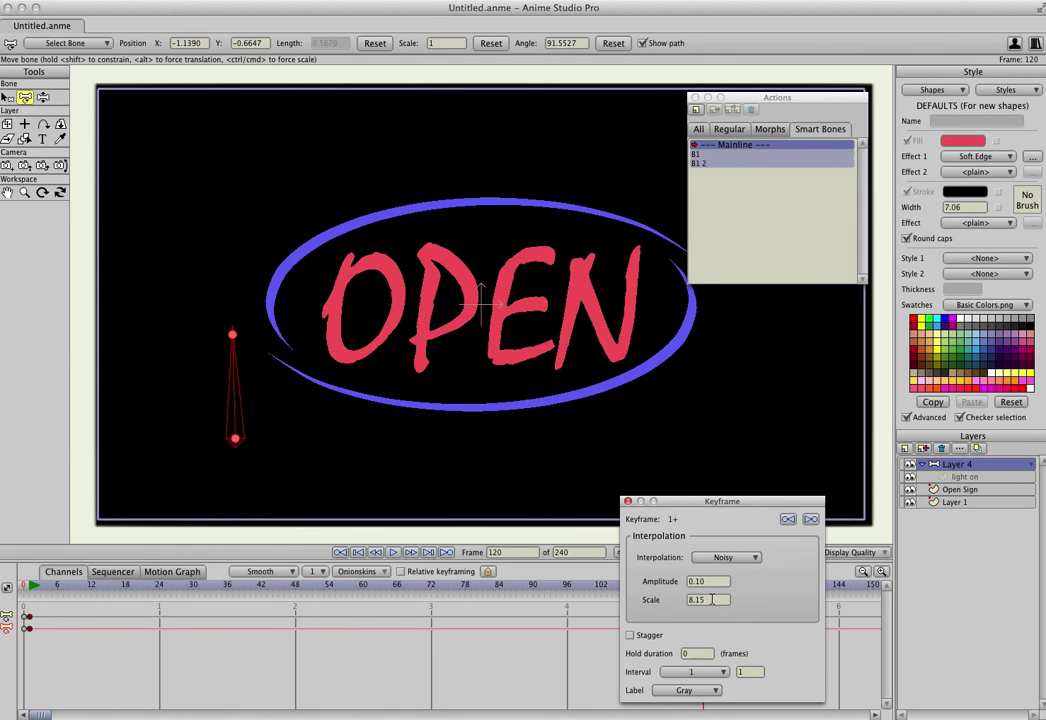
double_click(712, 600)
type("5.3999")
key("Return")
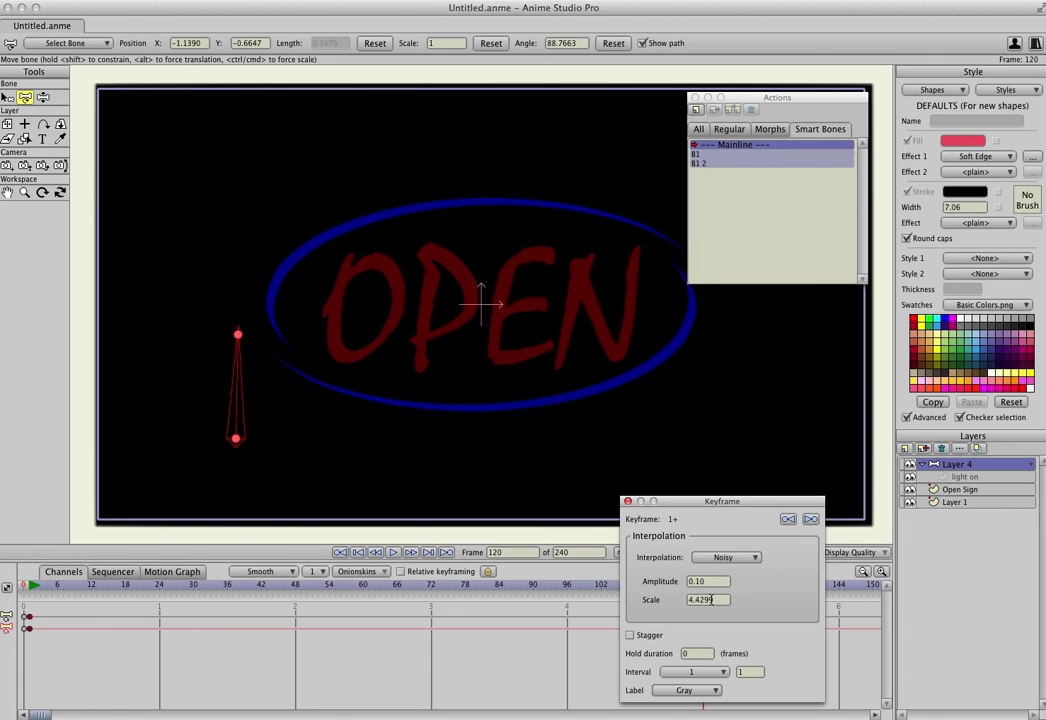
Replay the animation from the start to check the flicker at the reduced scale
left_click(36, 587)
key("space")
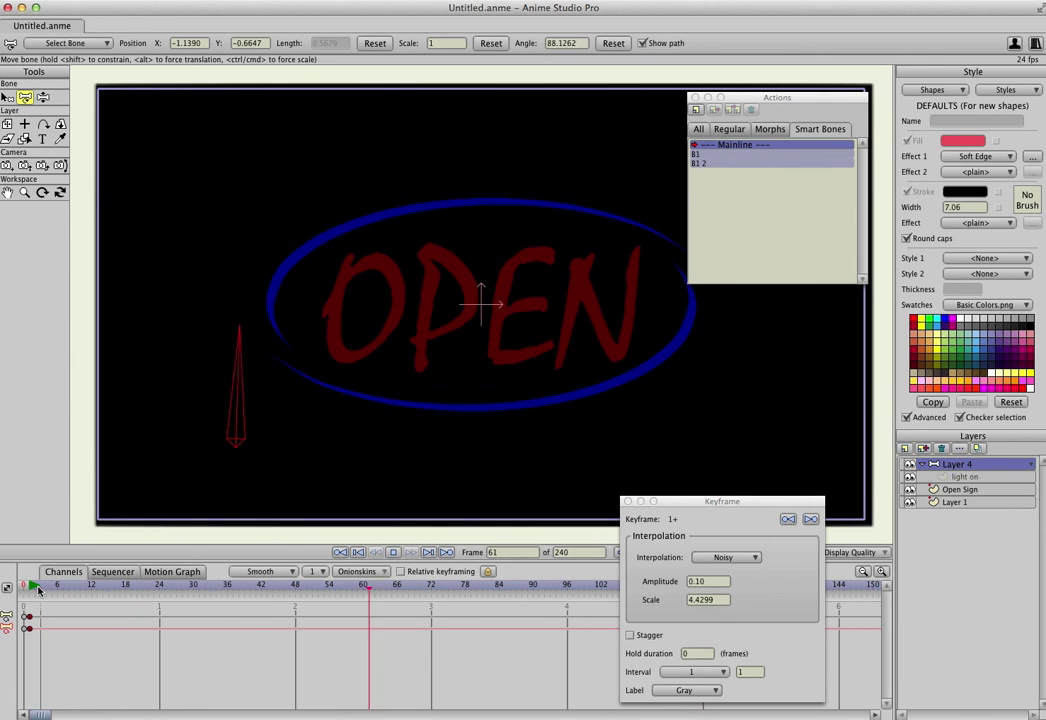
key("space")
scroll(714, 600, "down", 10)
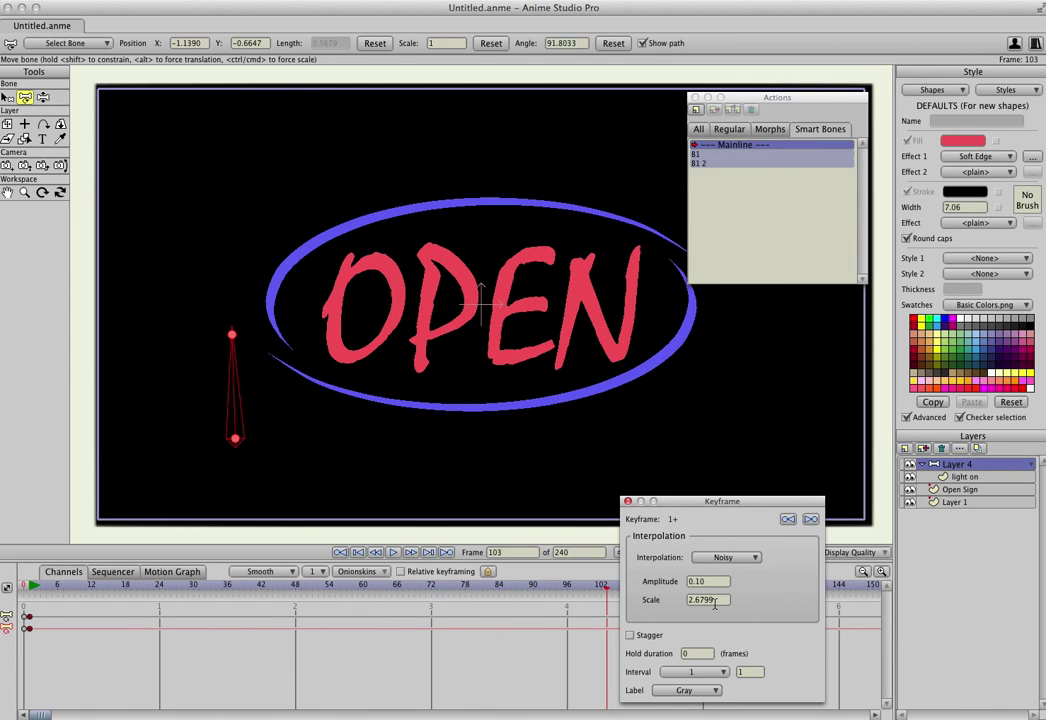
left_click(40, 588)
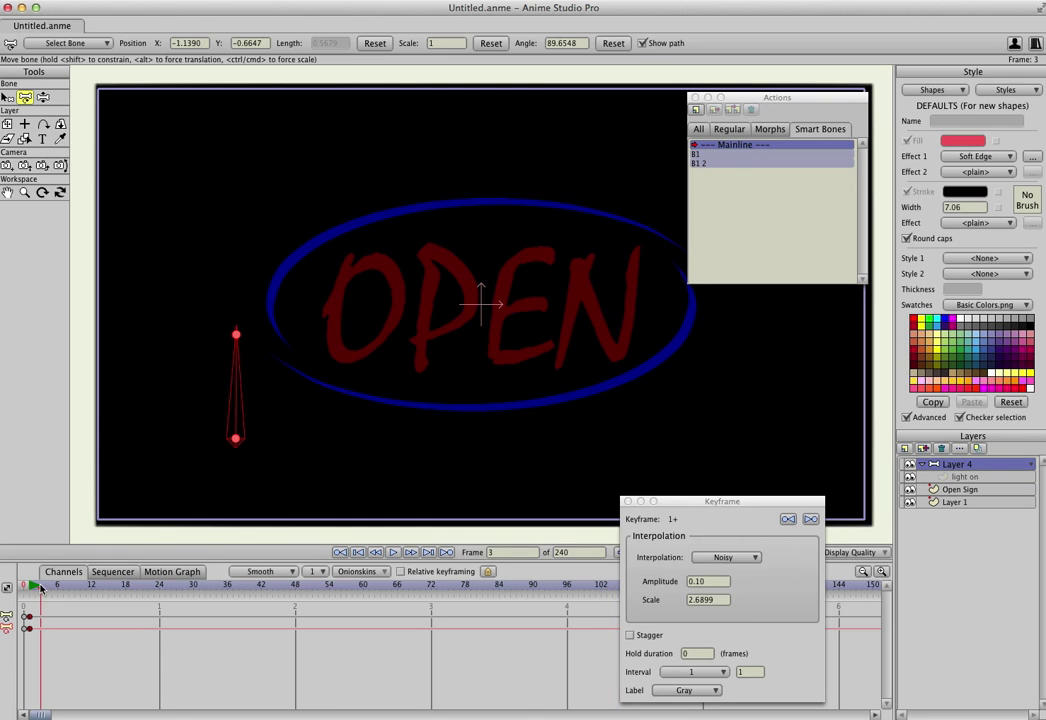
key("space")
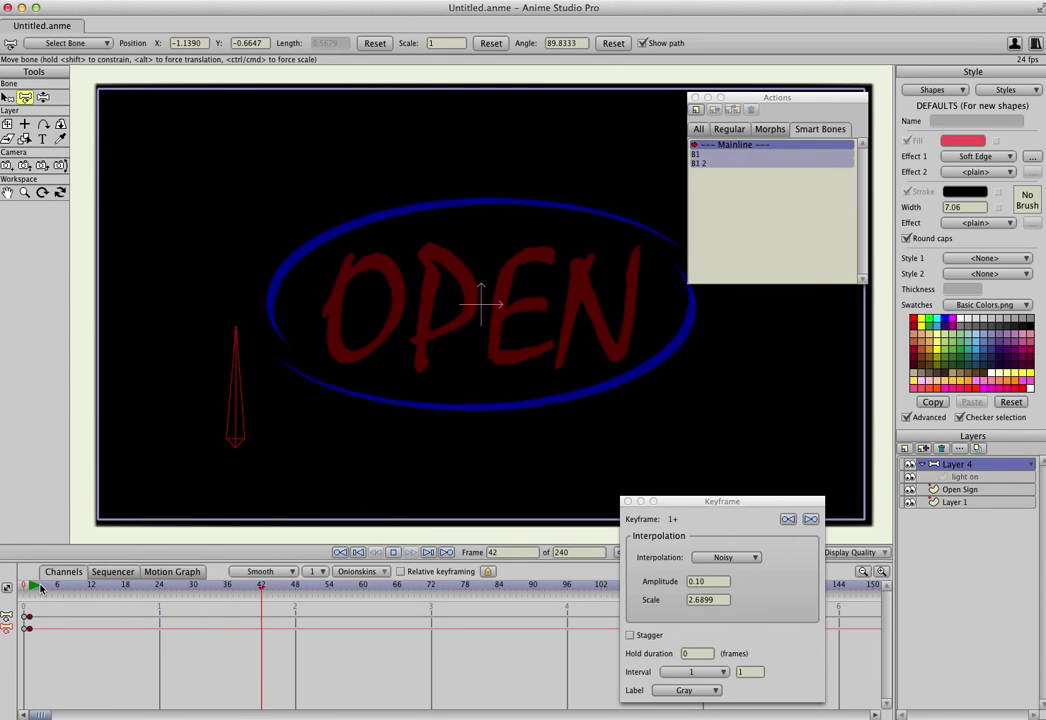
key("space")
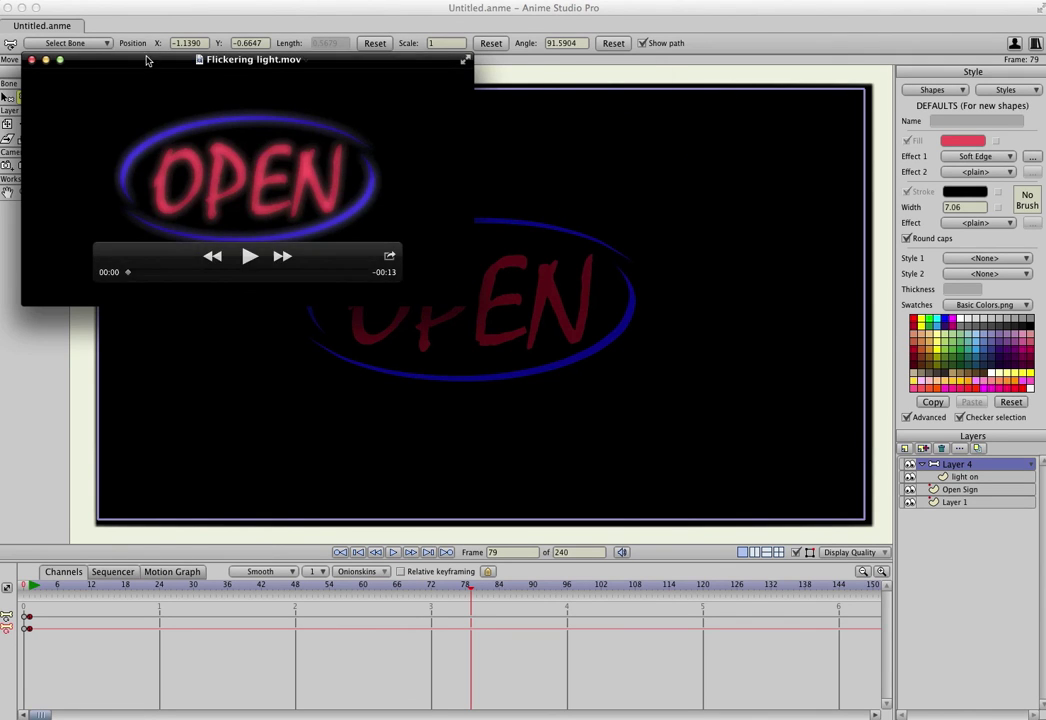
Reposition the QuickTime window and play Flickering light.mov through to 00:12
left_click_drag(145, 61, 222, 133)
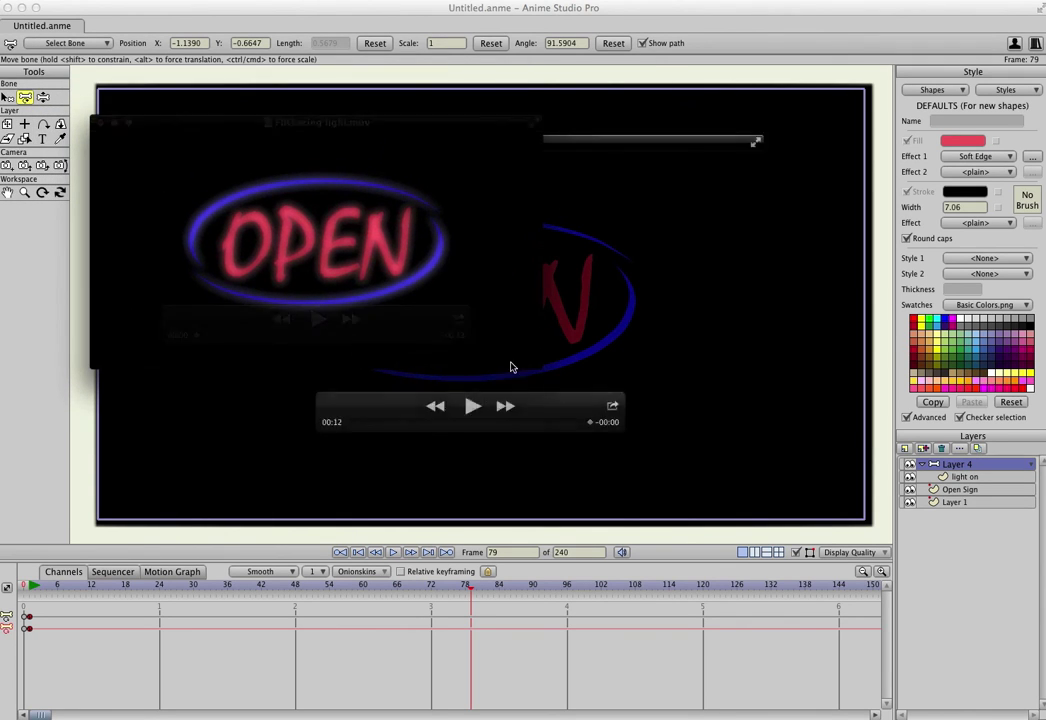
left_click(316, 320)
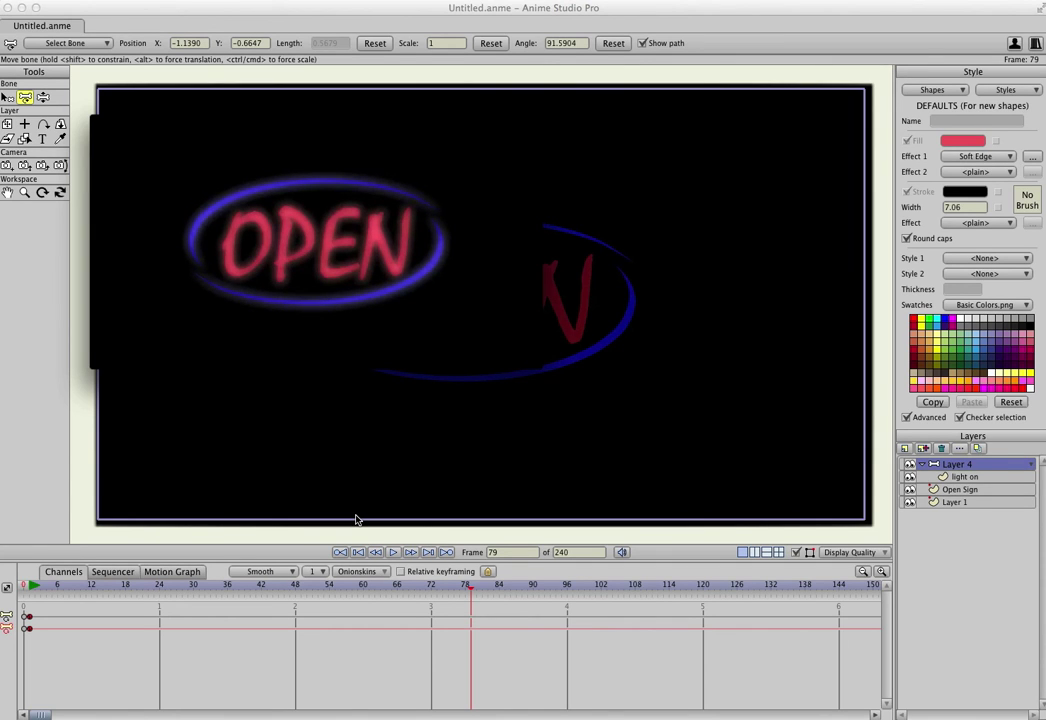
mouse_move(362, 402)
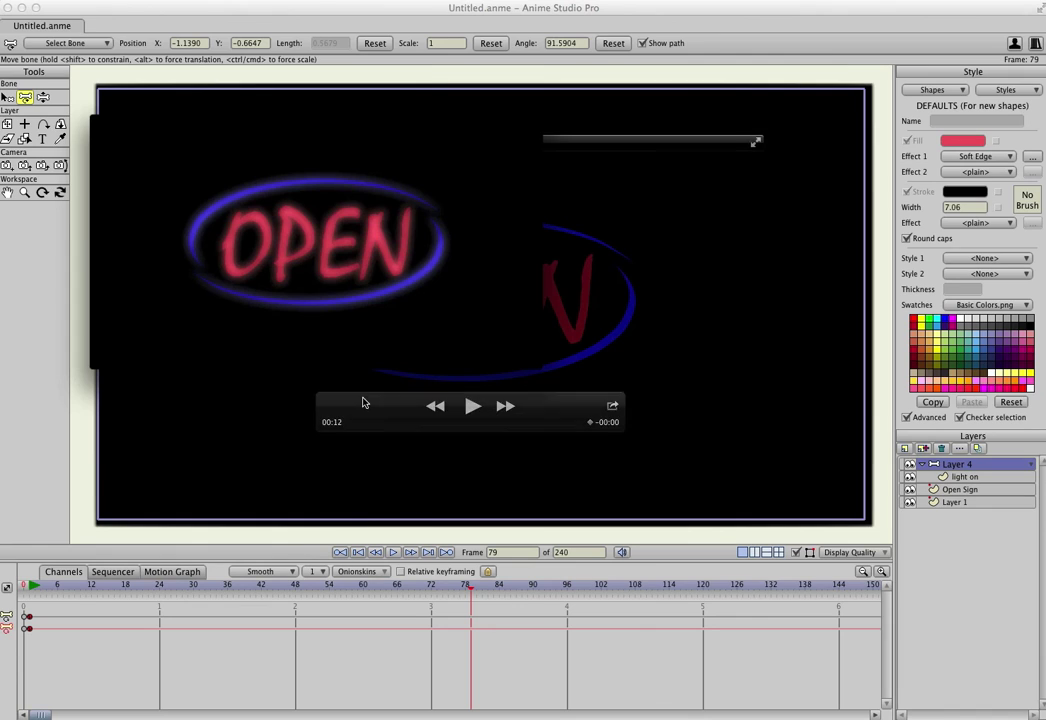